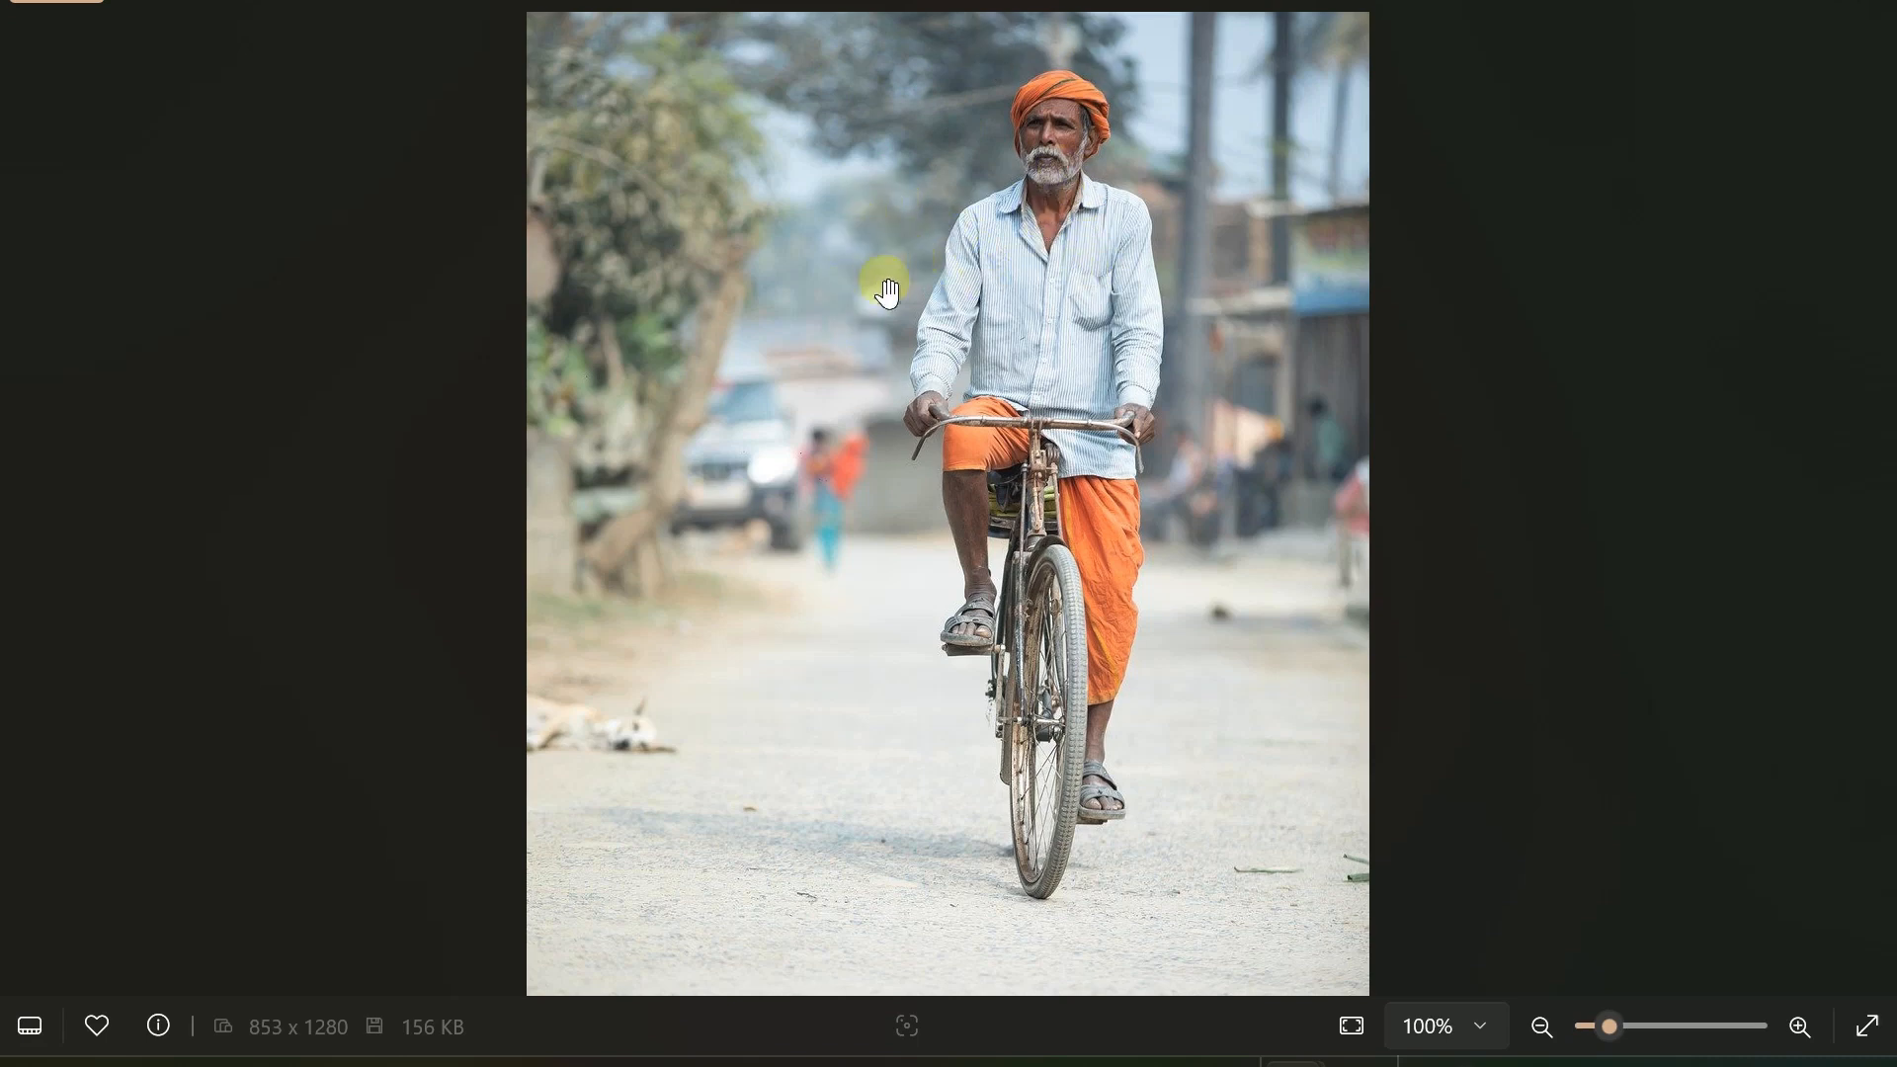
Step: Open the Snipping Tool and capture a rectangular snip of the cyclist's head and upper body from the photo
mouse_move(547, 1059)
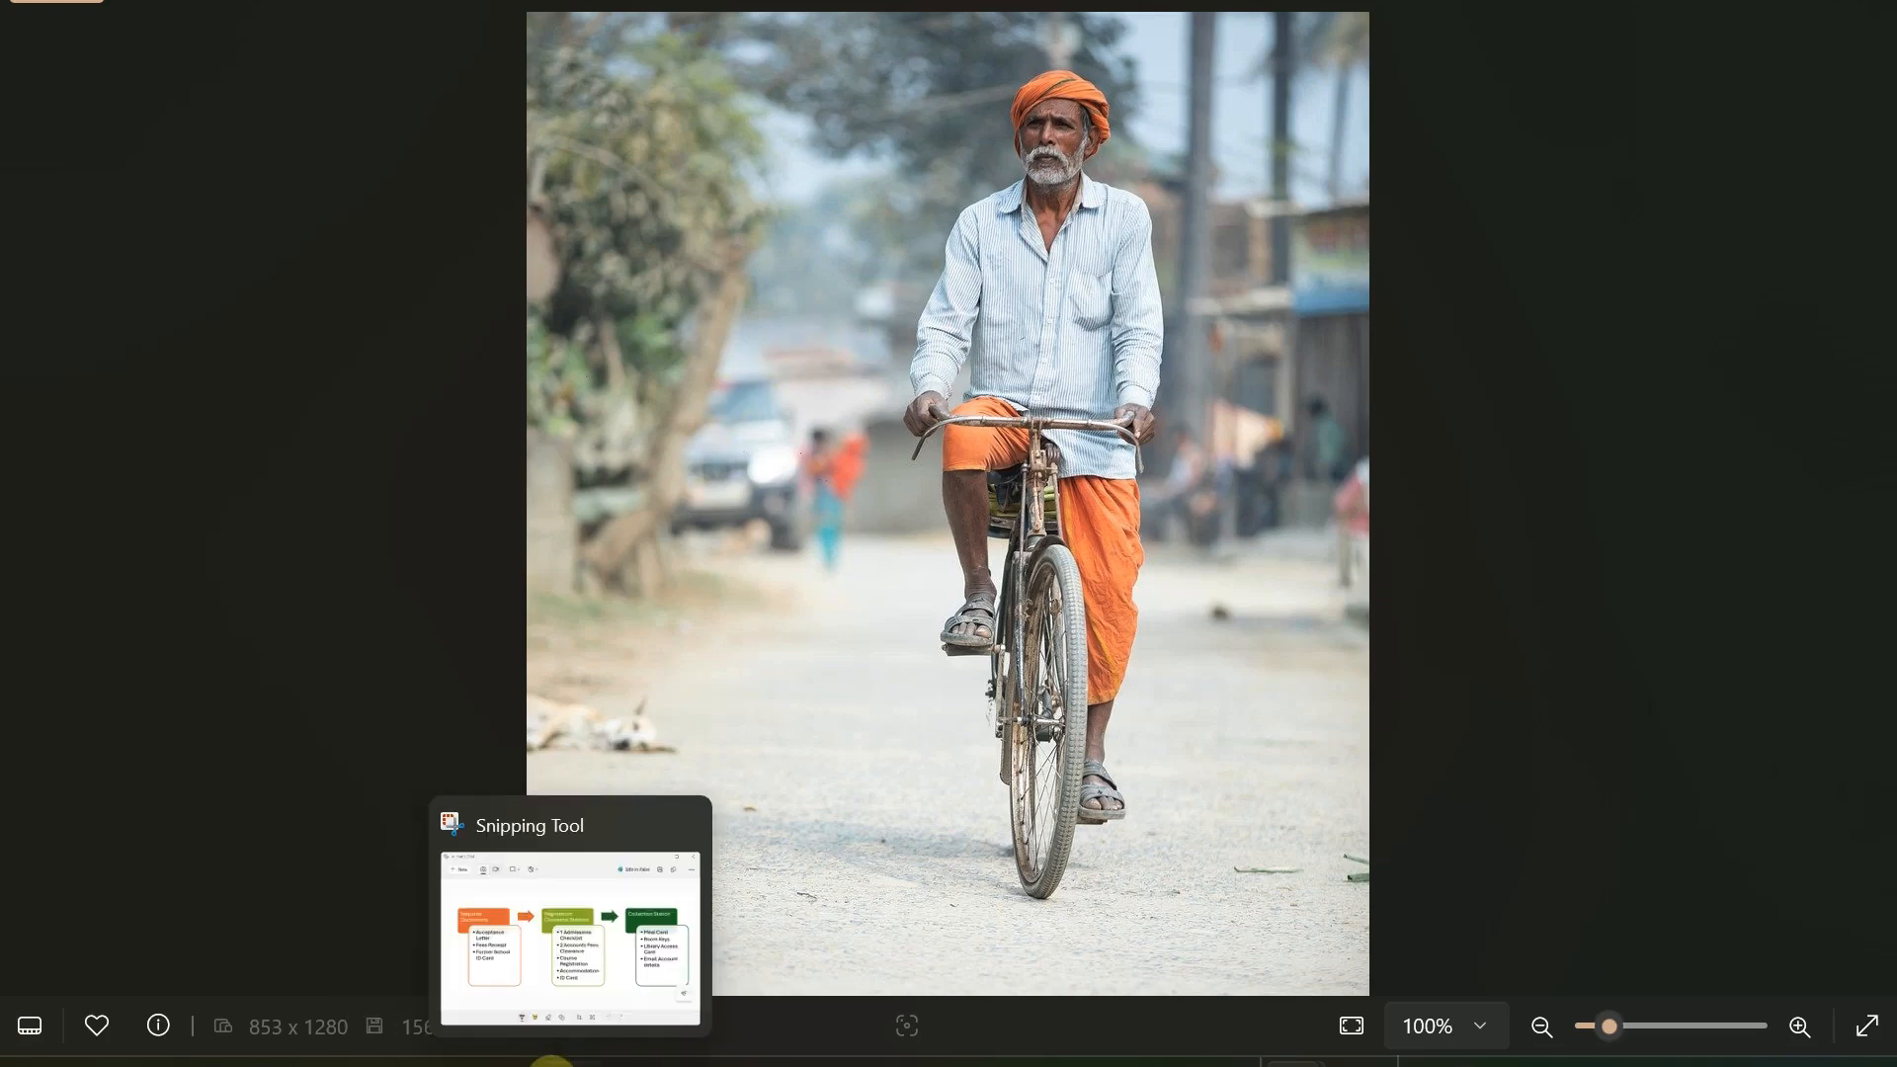
left_click(555, 1062)
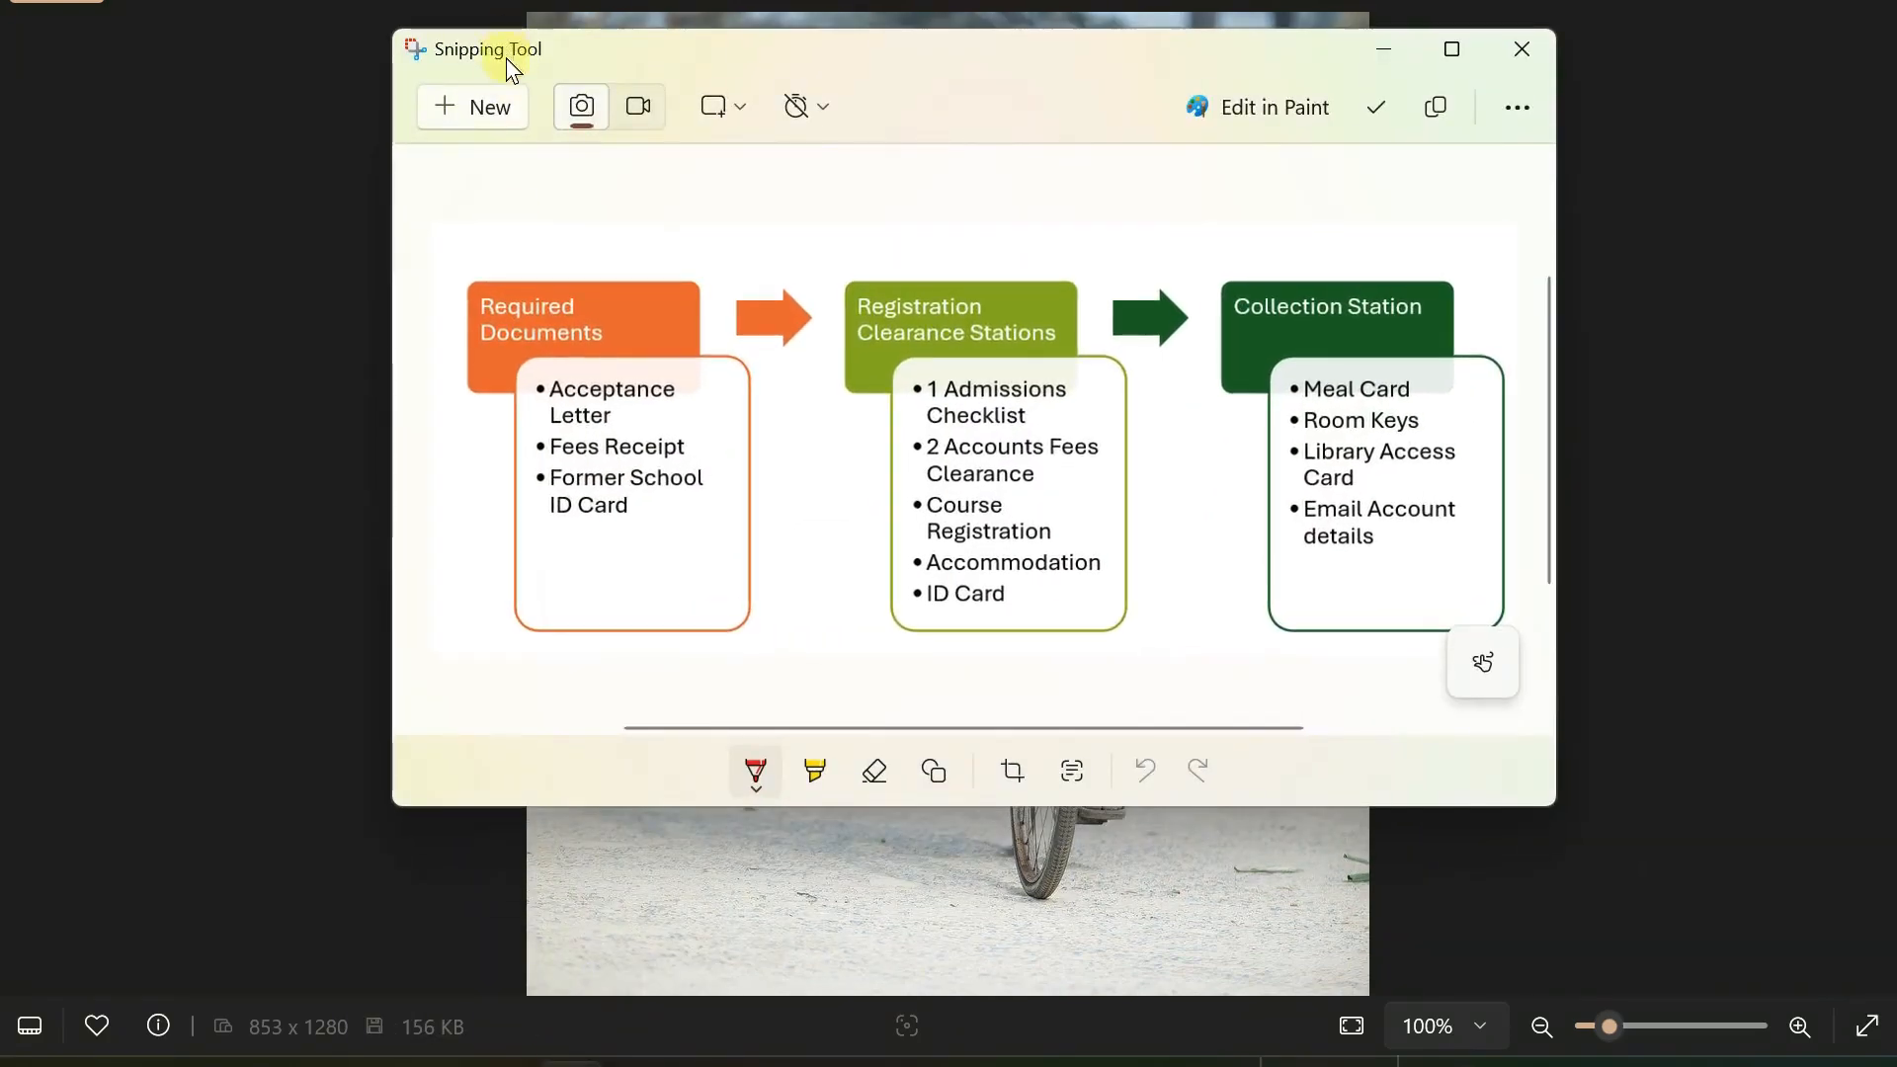
left_click(462, 103)
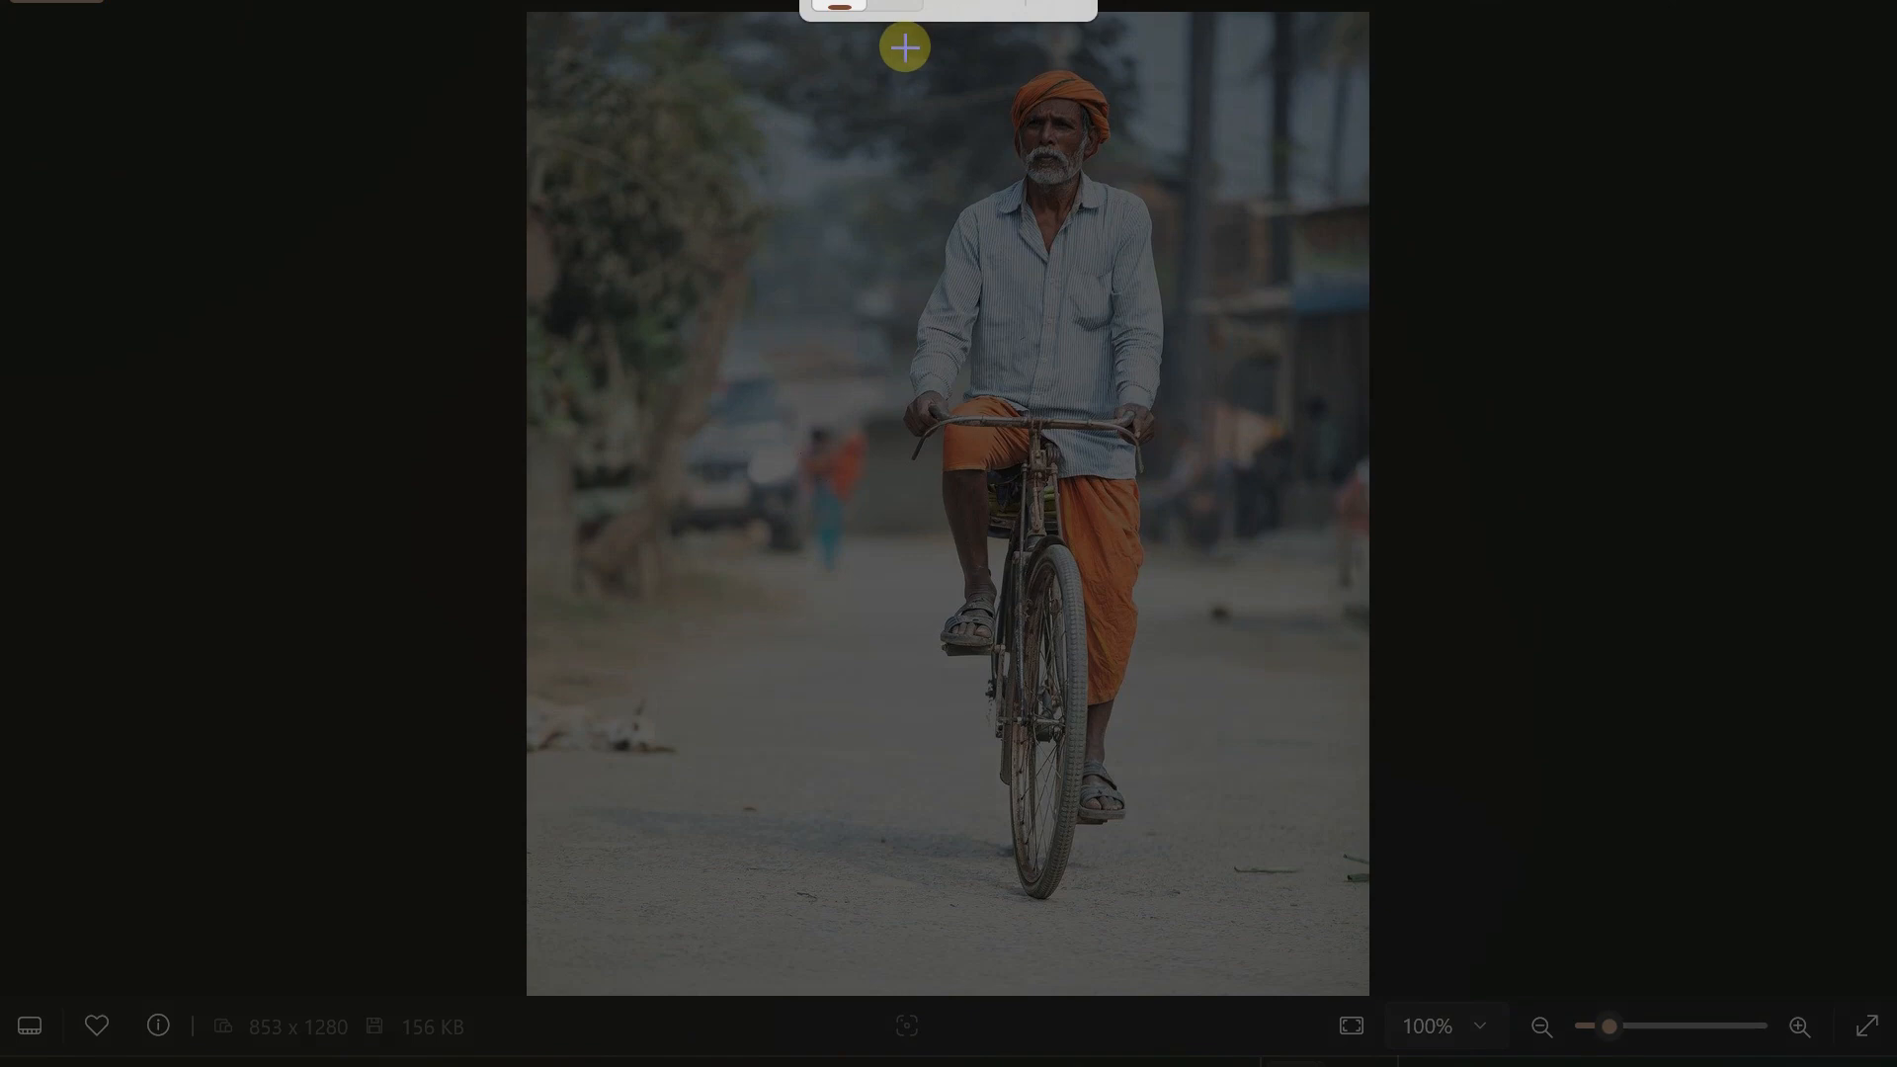
left_click_drag(905, 46, 1190, 300)
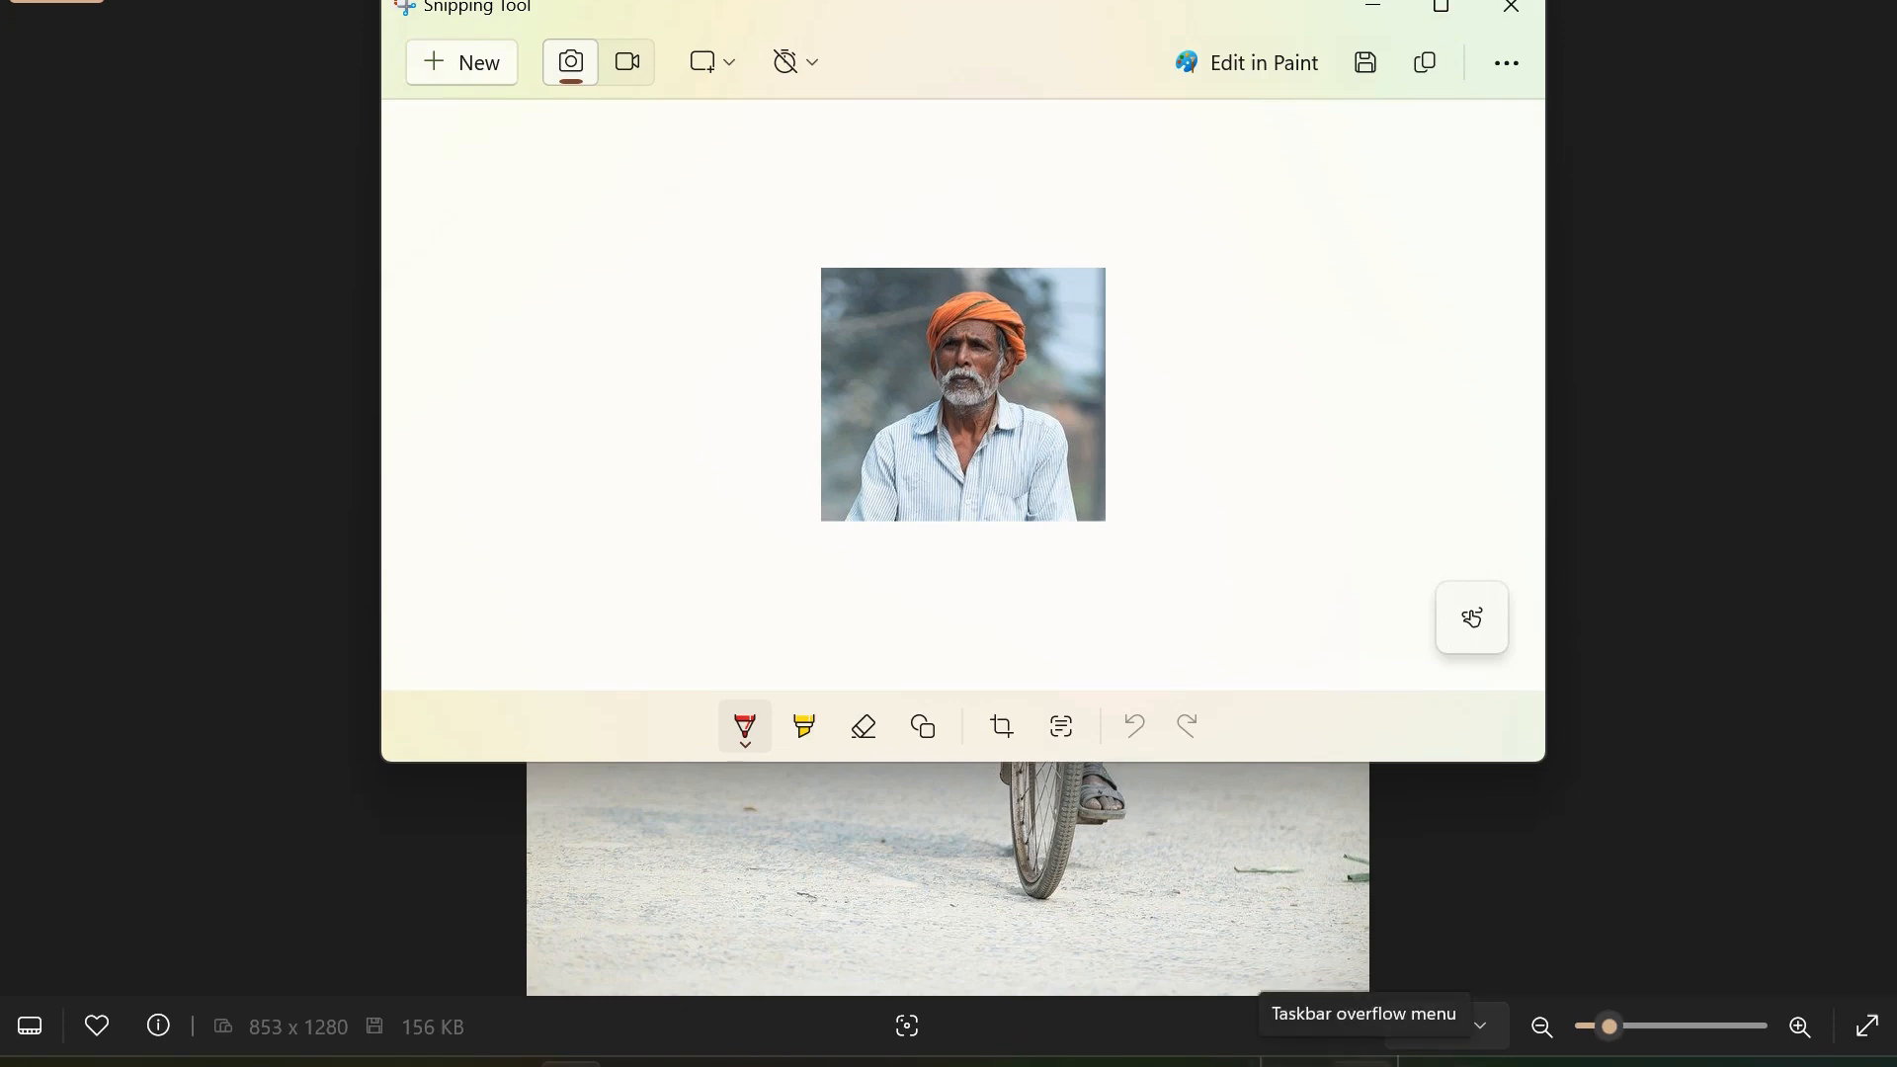
Step: Switch to the blank Word document Document4 and open the table size grid
left_click(1480, 1026)
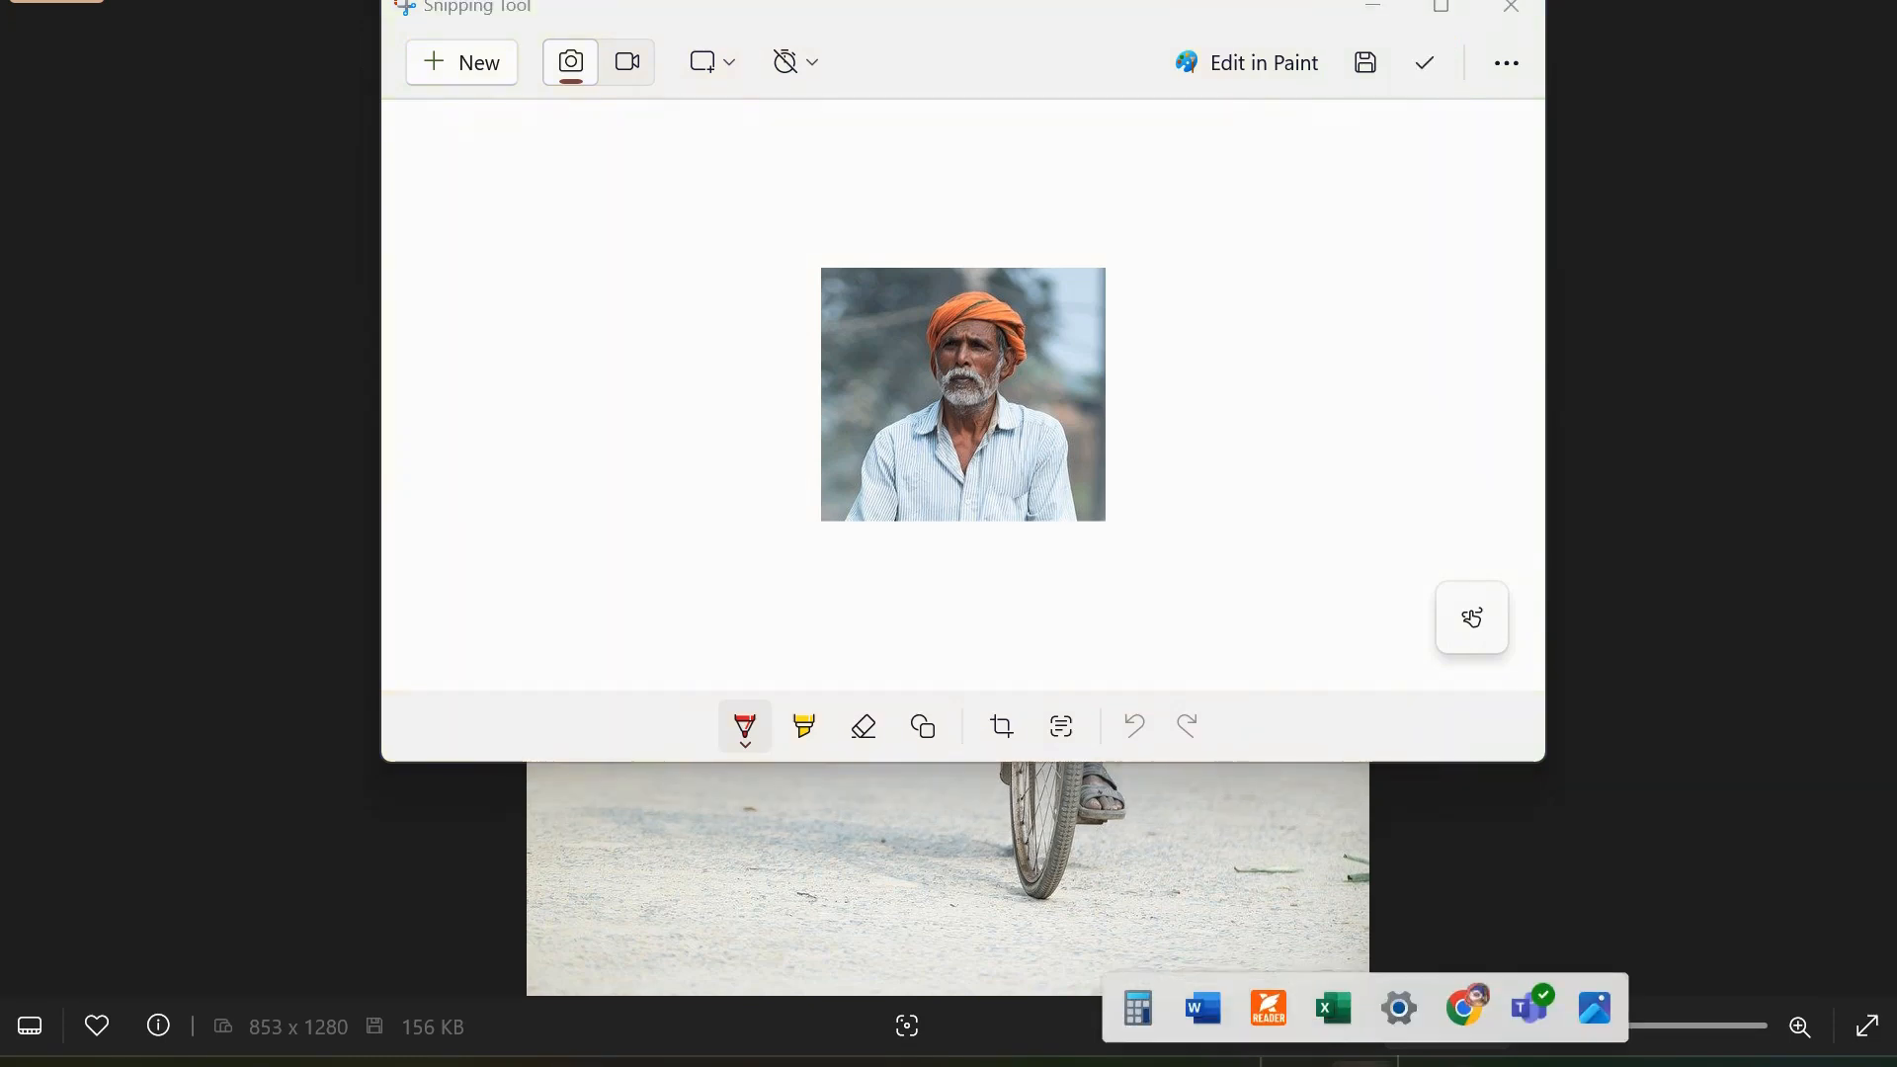
mouse_move(1201, 1000)
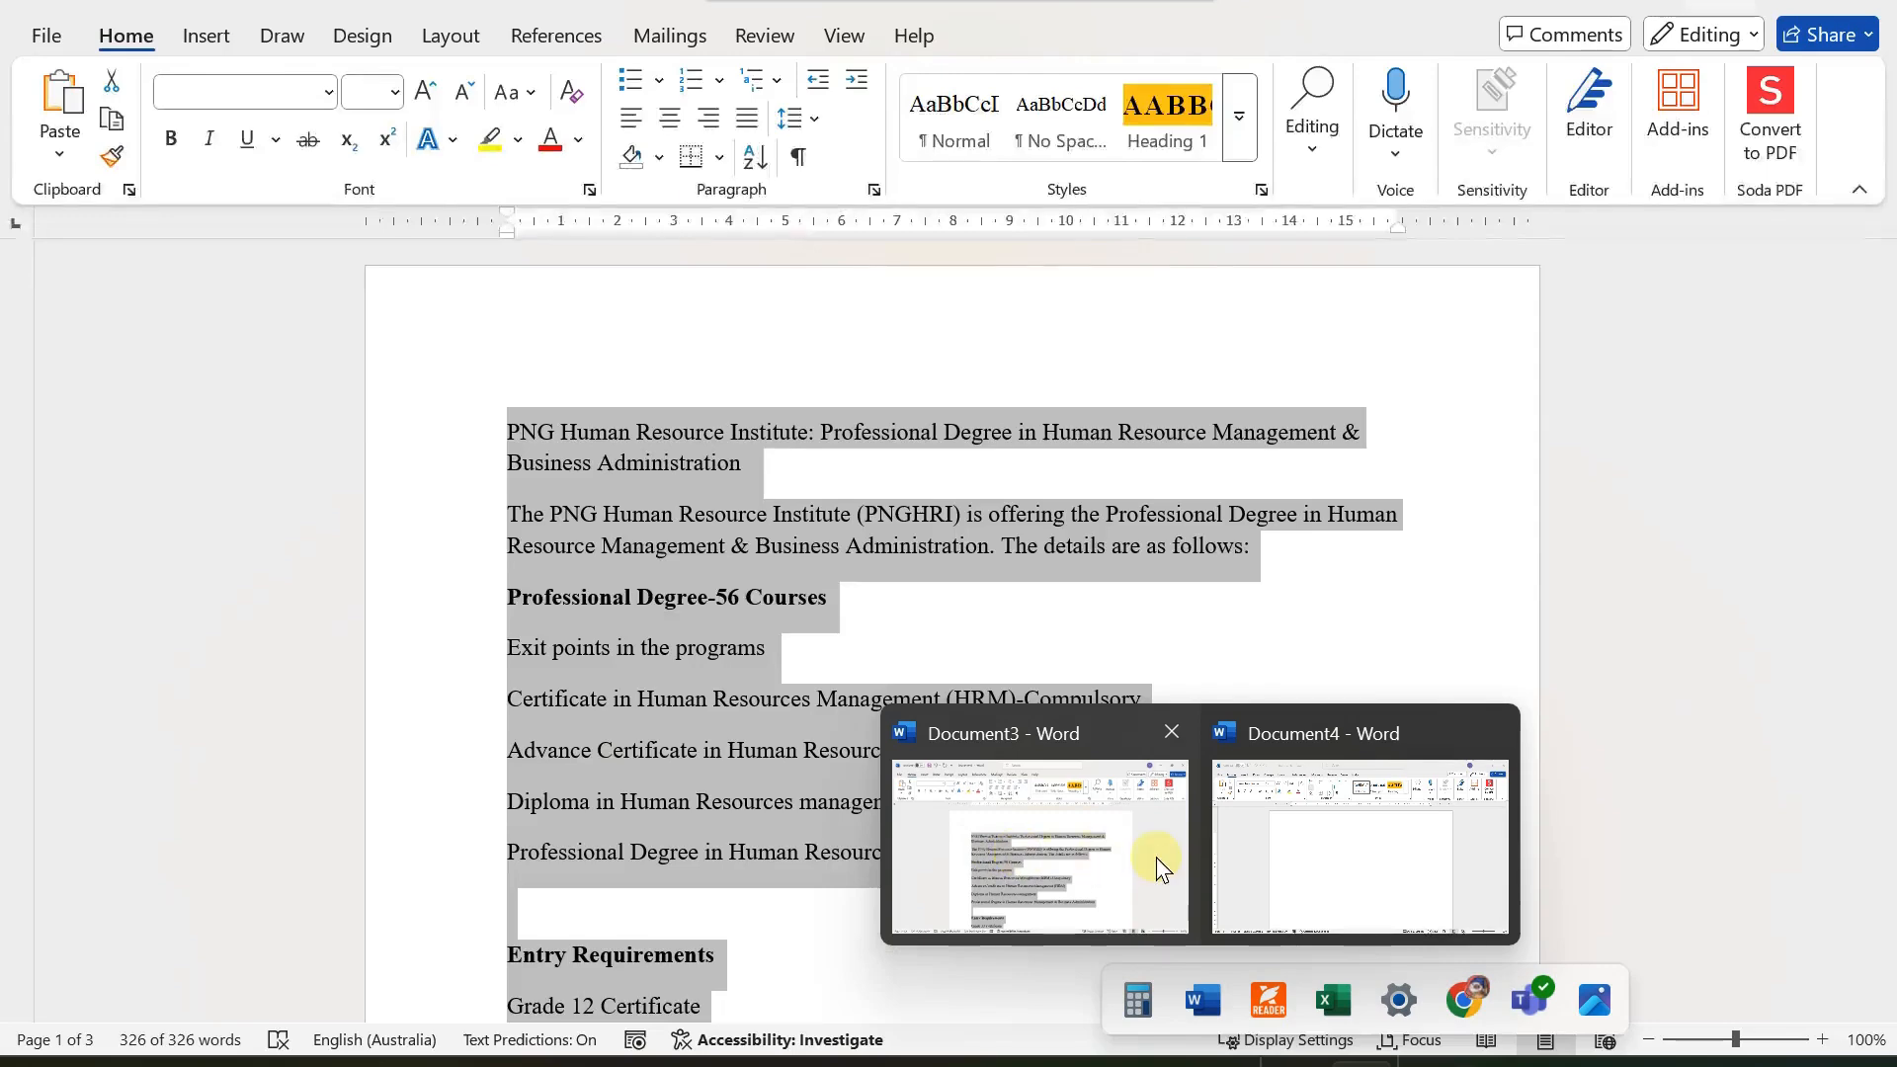
left_click(1233, 857)
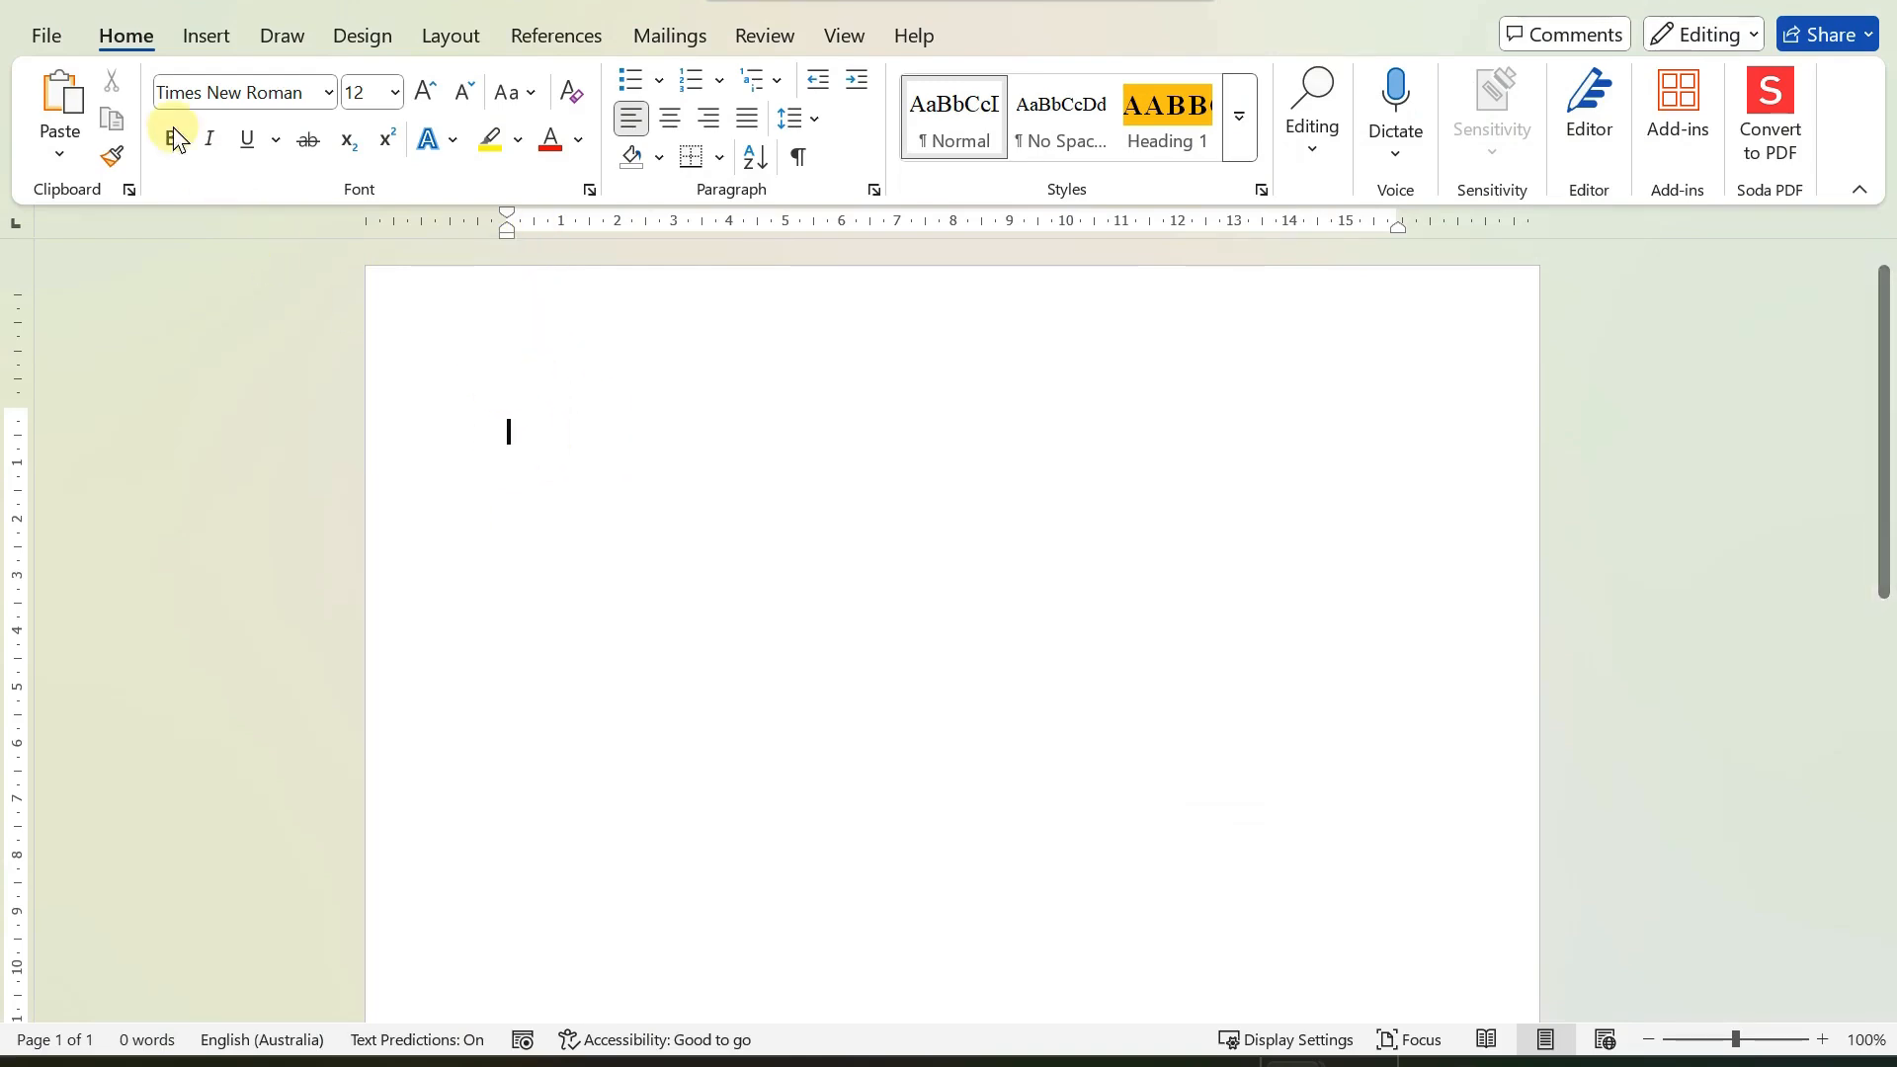
left_click(216, 35)
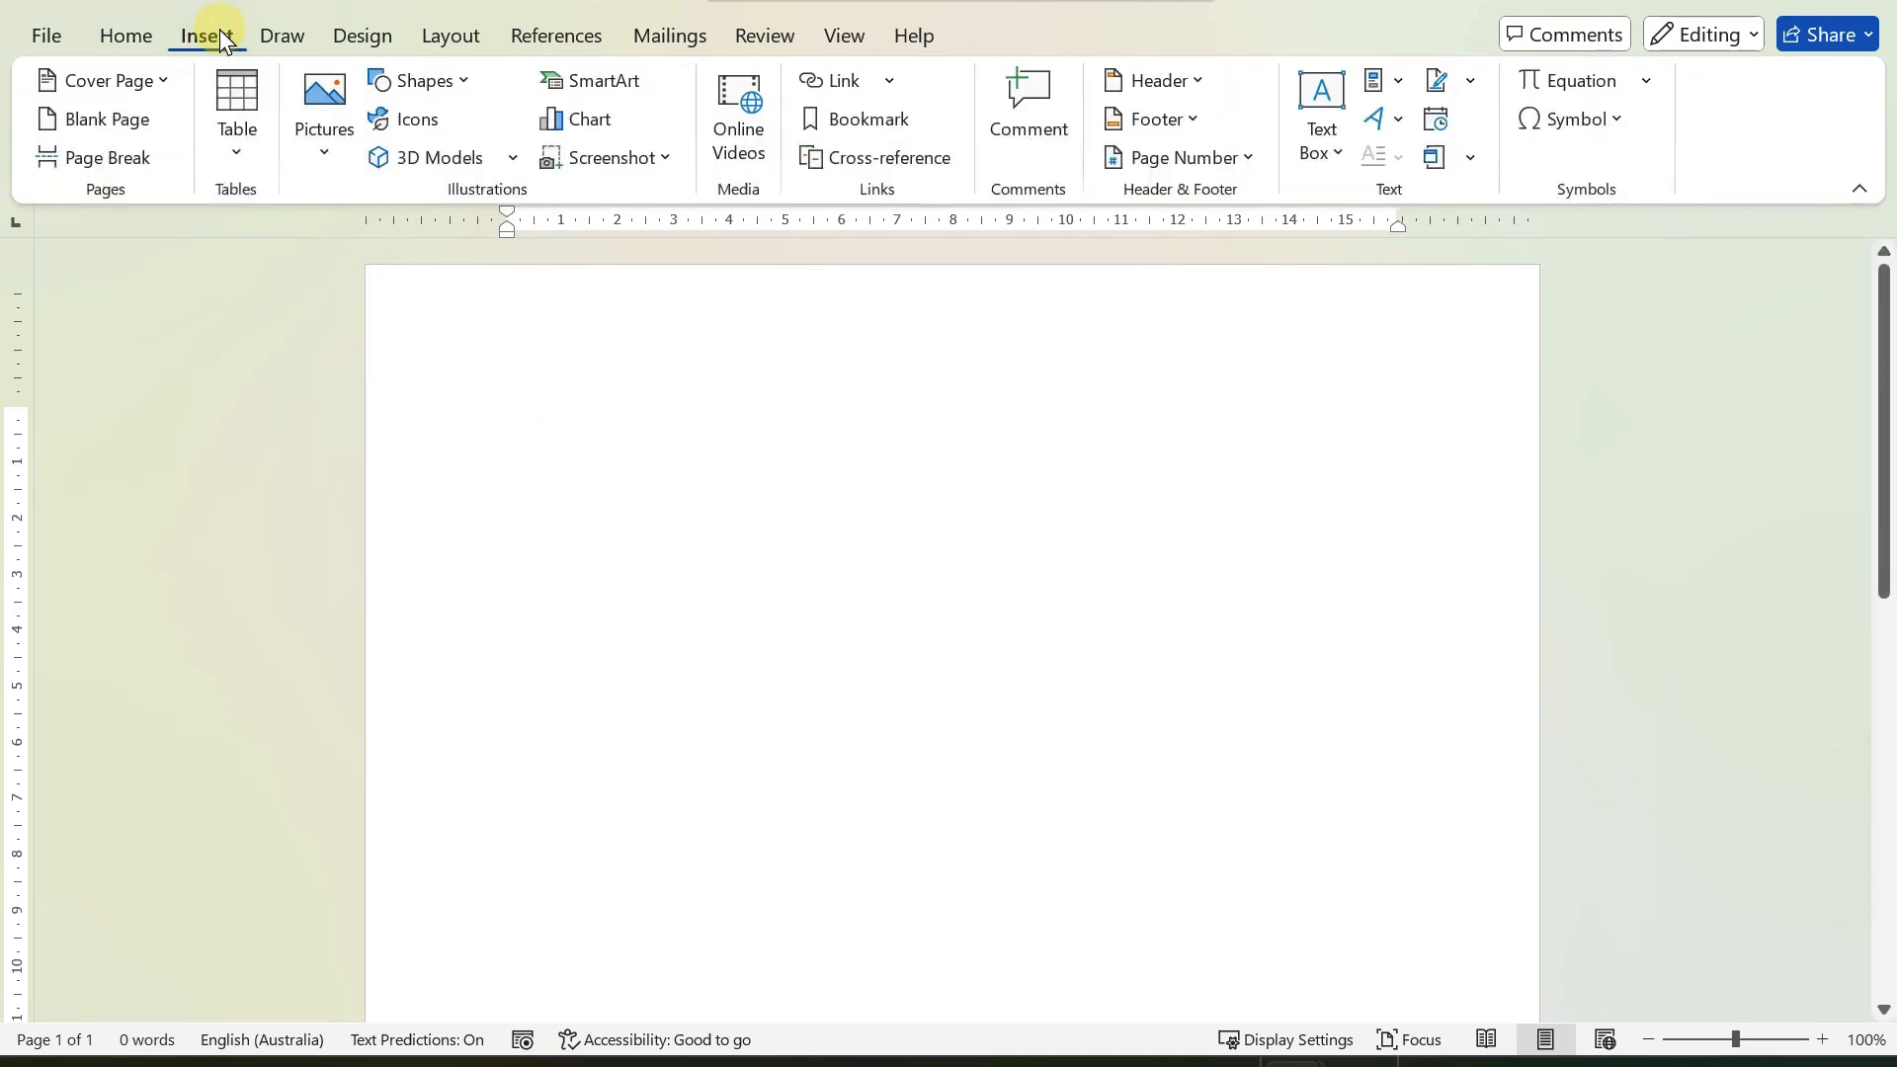
left_click(227, 145)
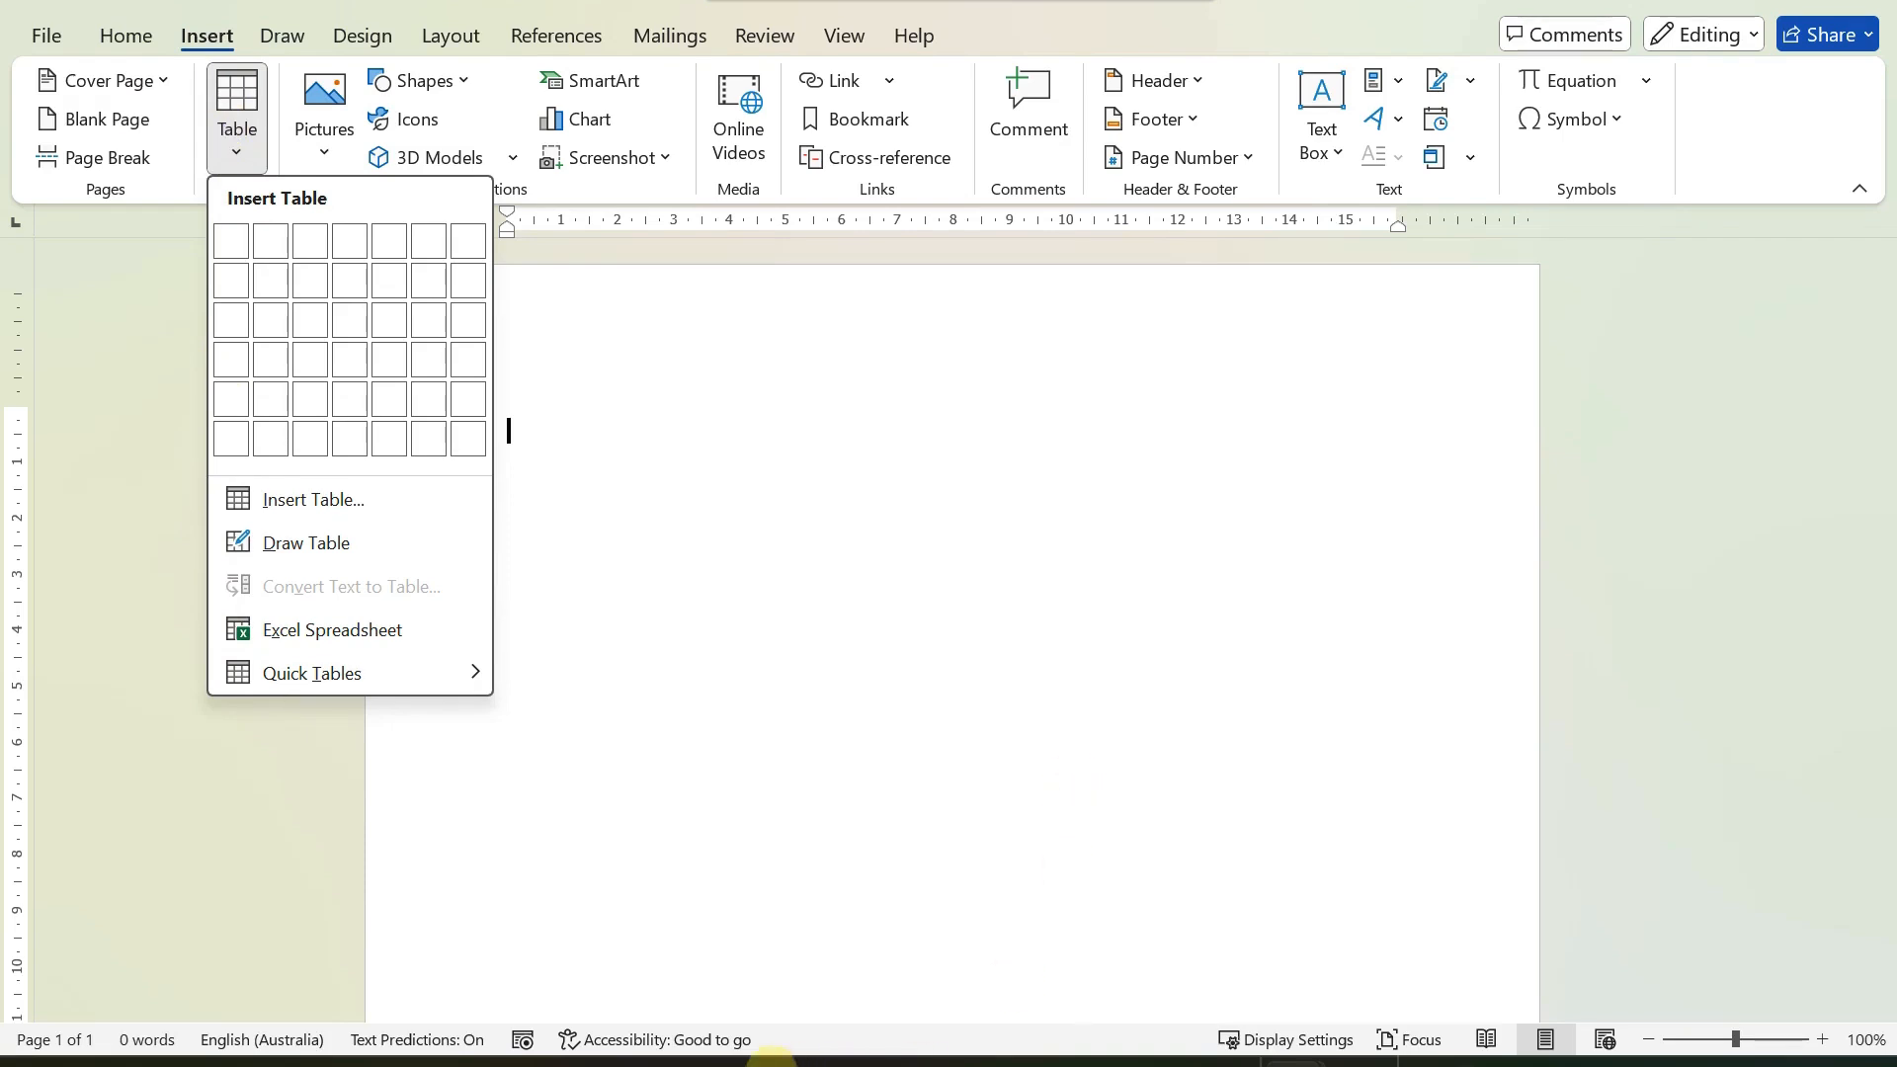
left_click(571, 1064)
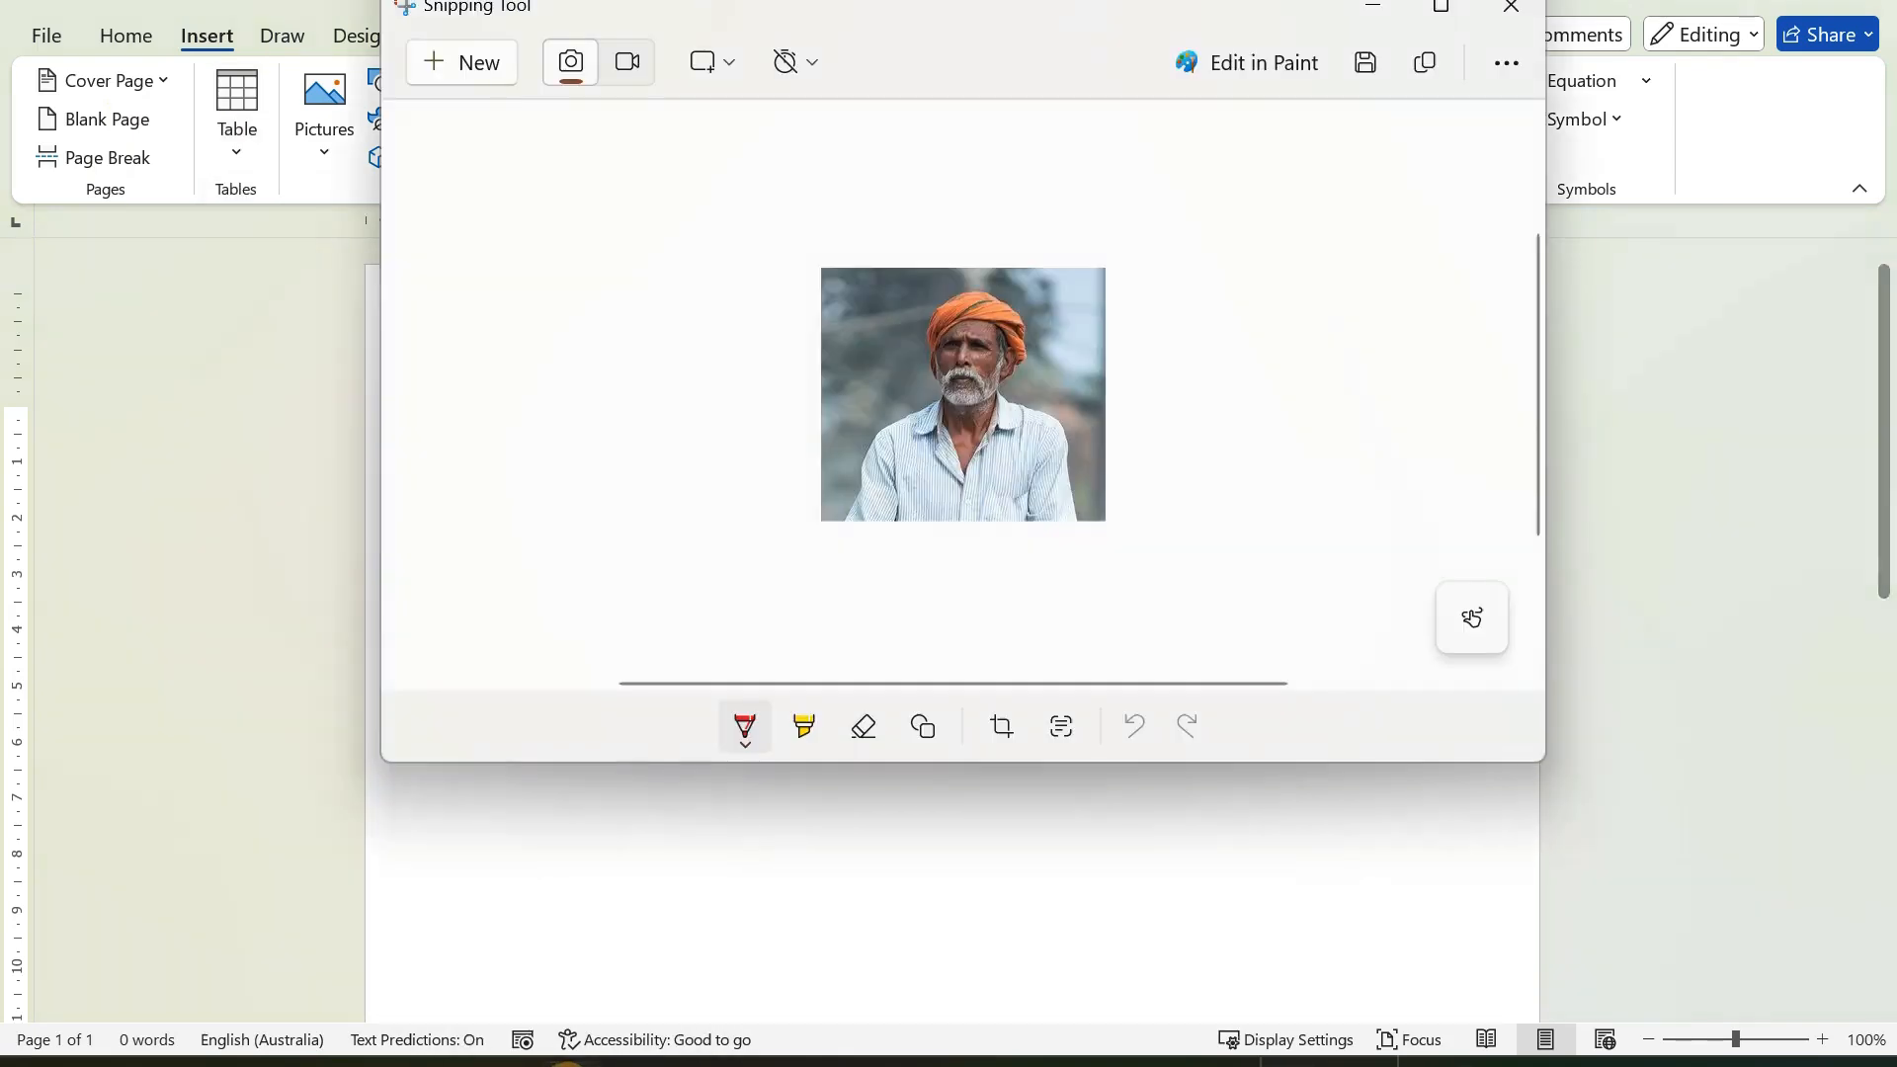
left_click(467, 66)
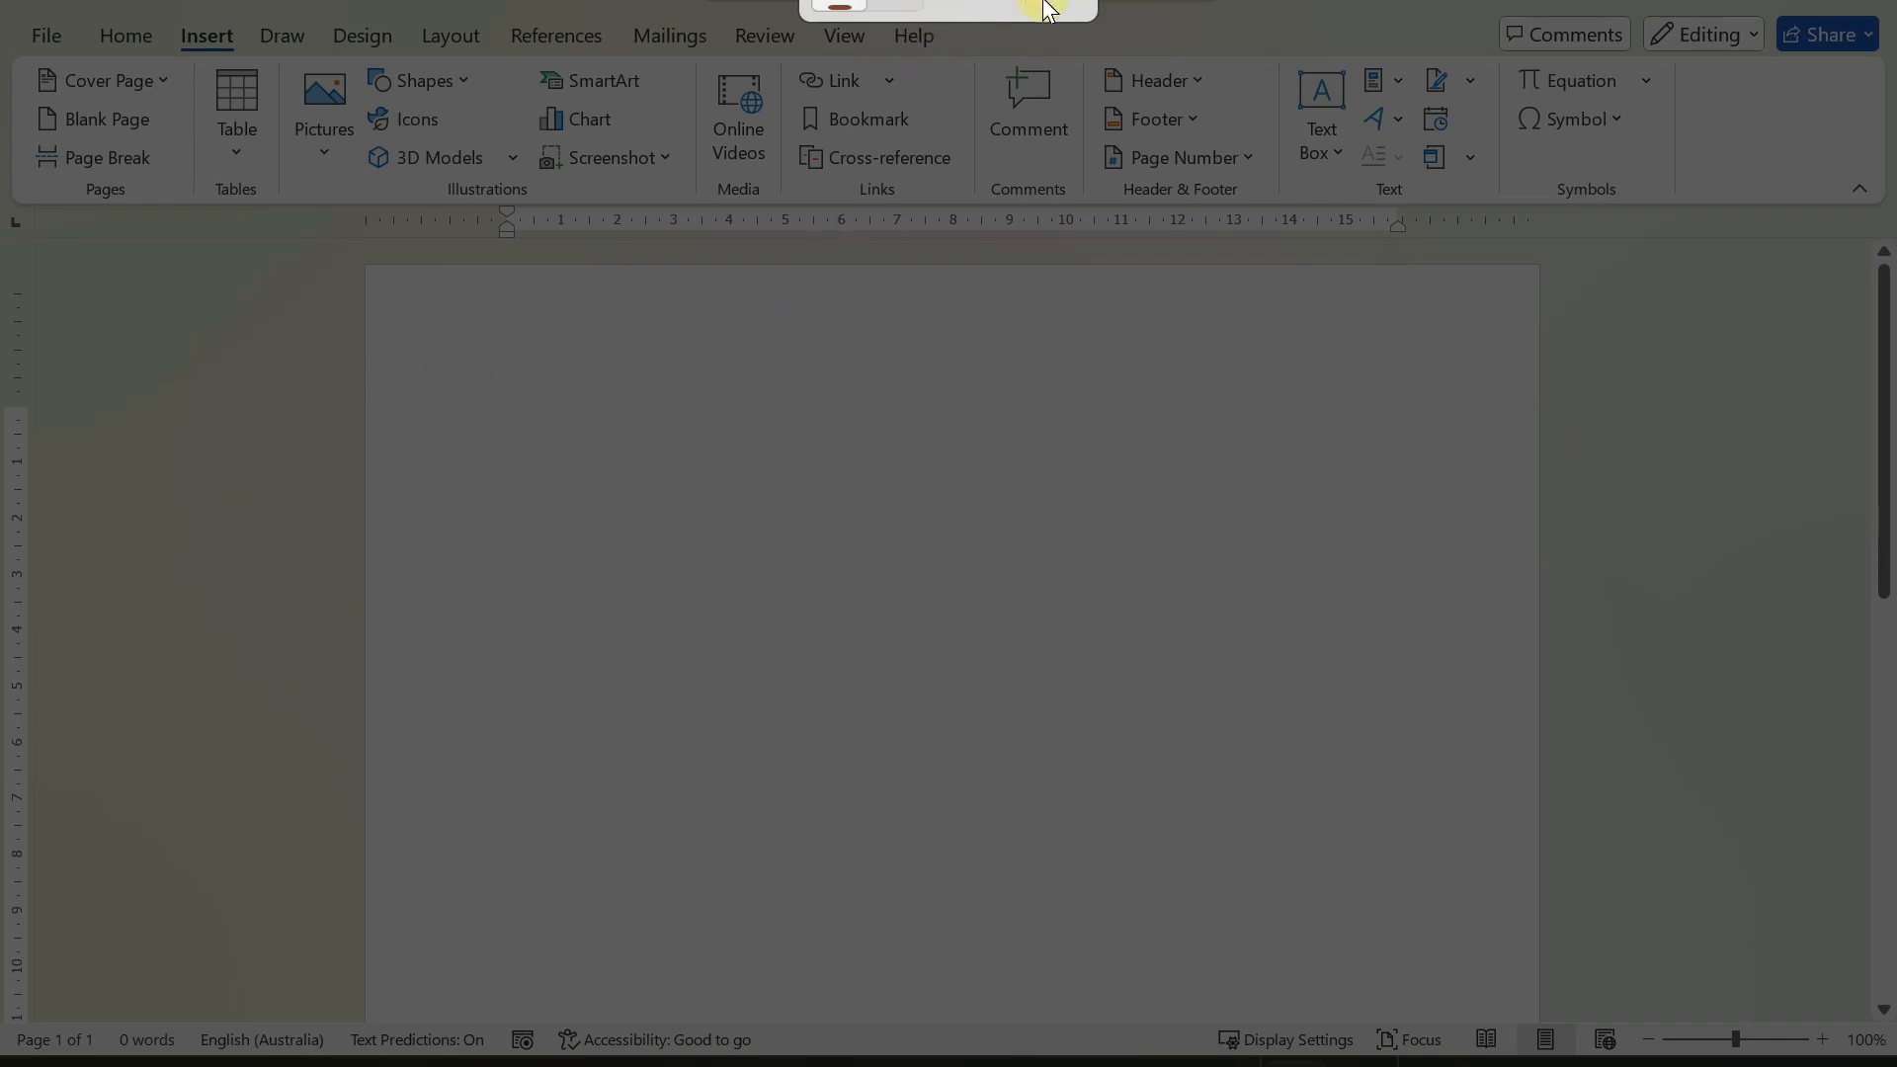
key("Escape")
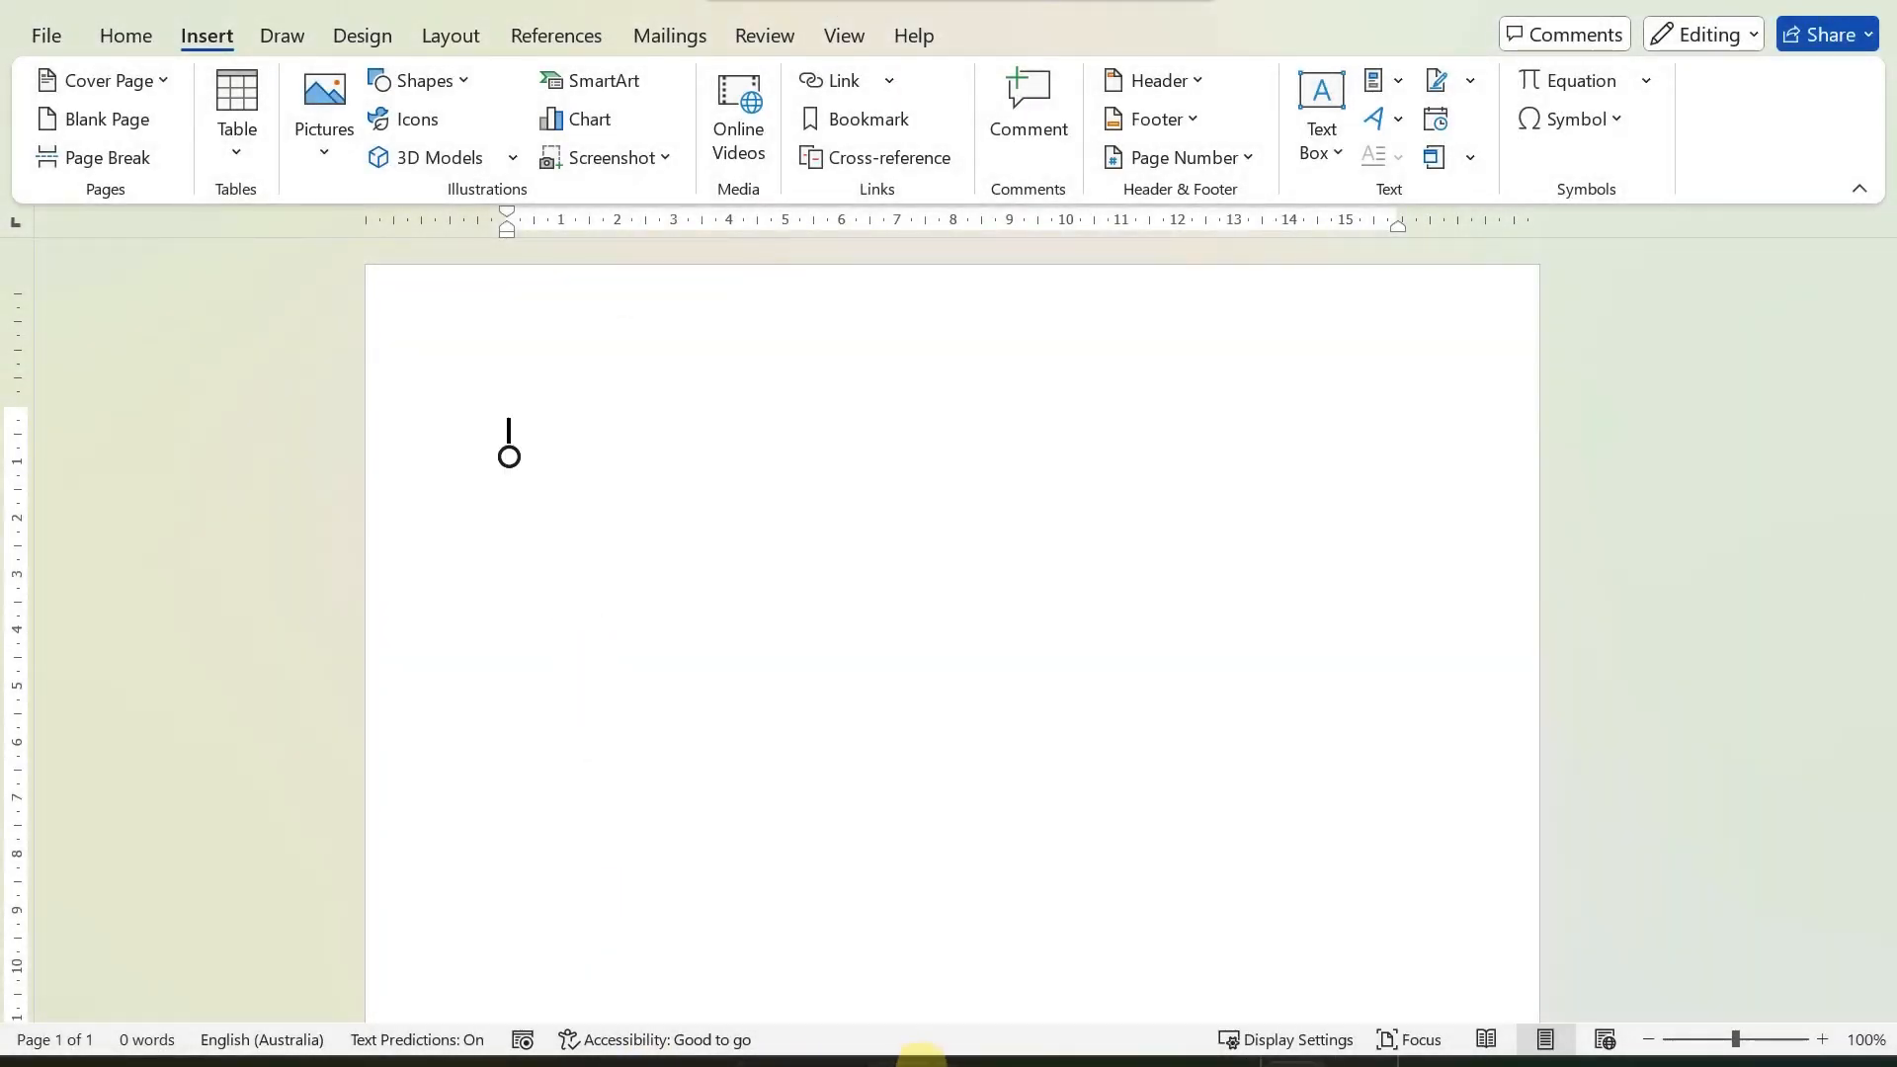
left_click(568, 1062)
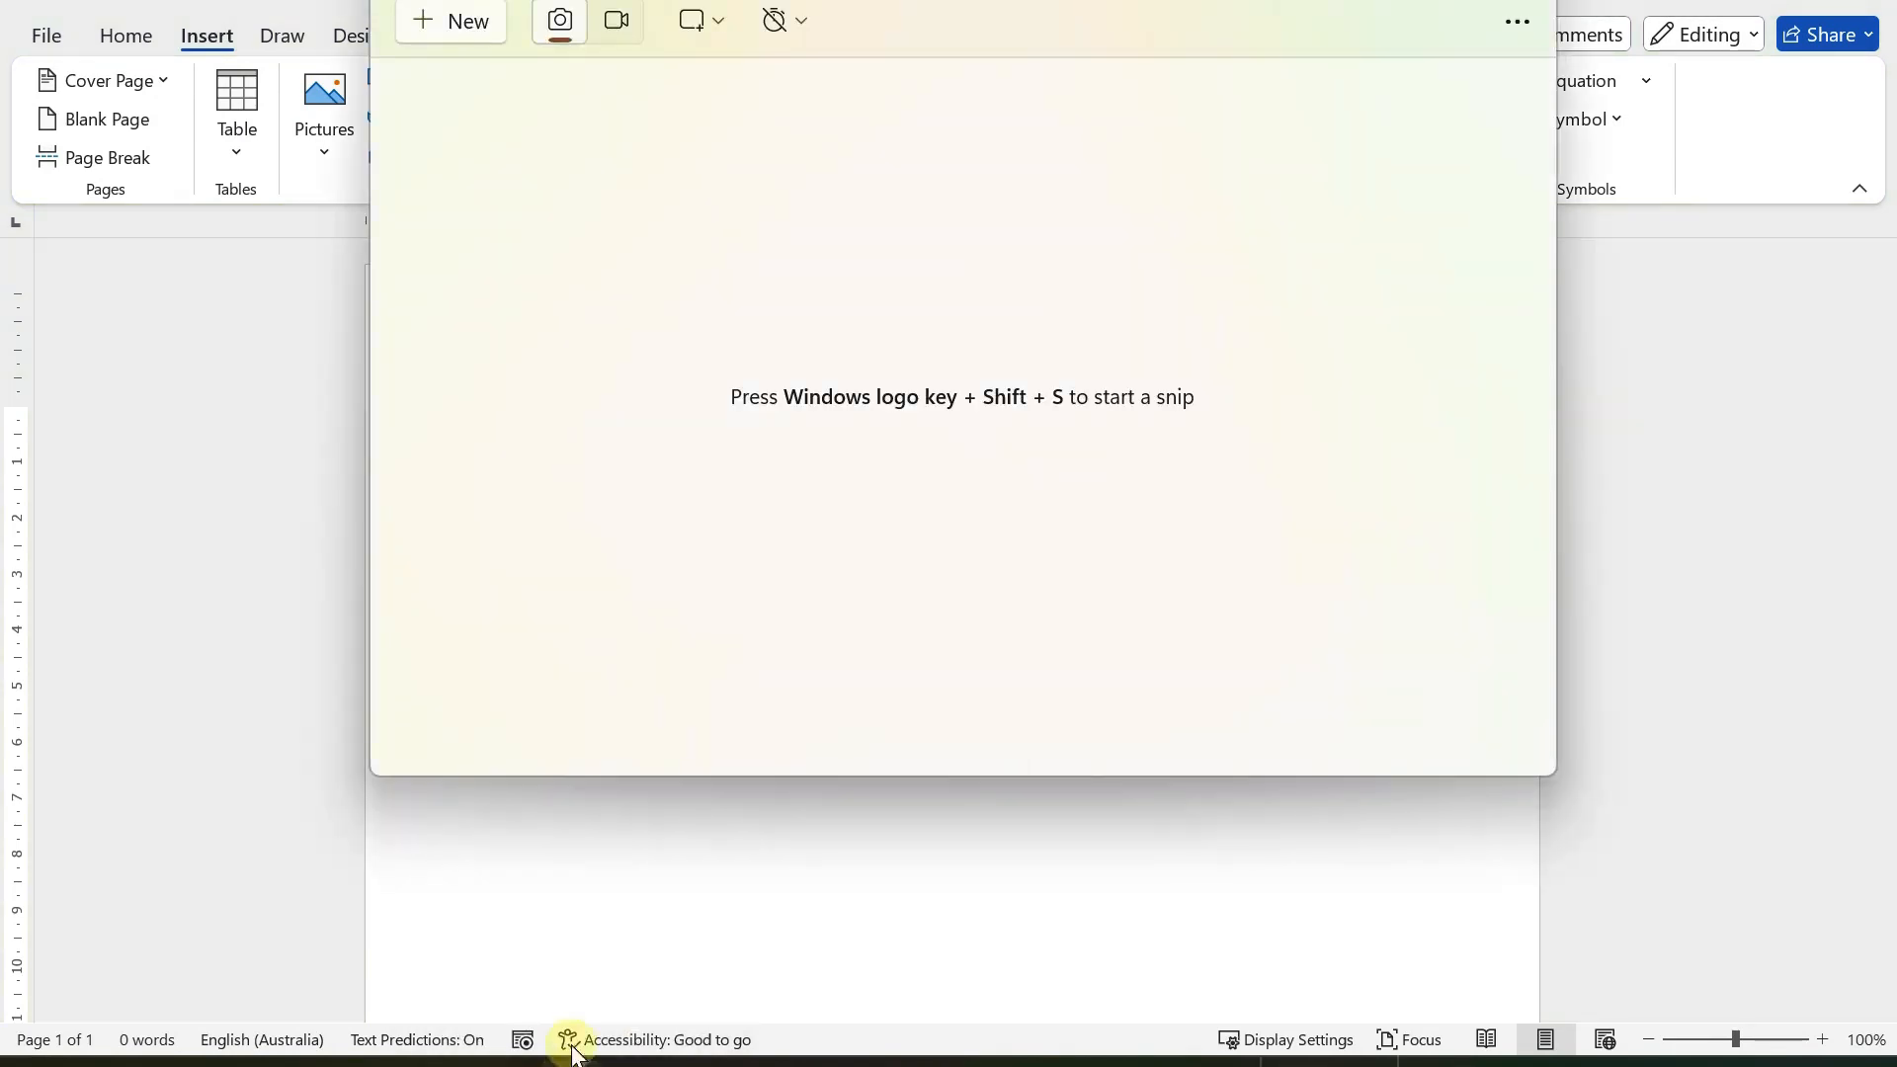
left_click(803, 22)
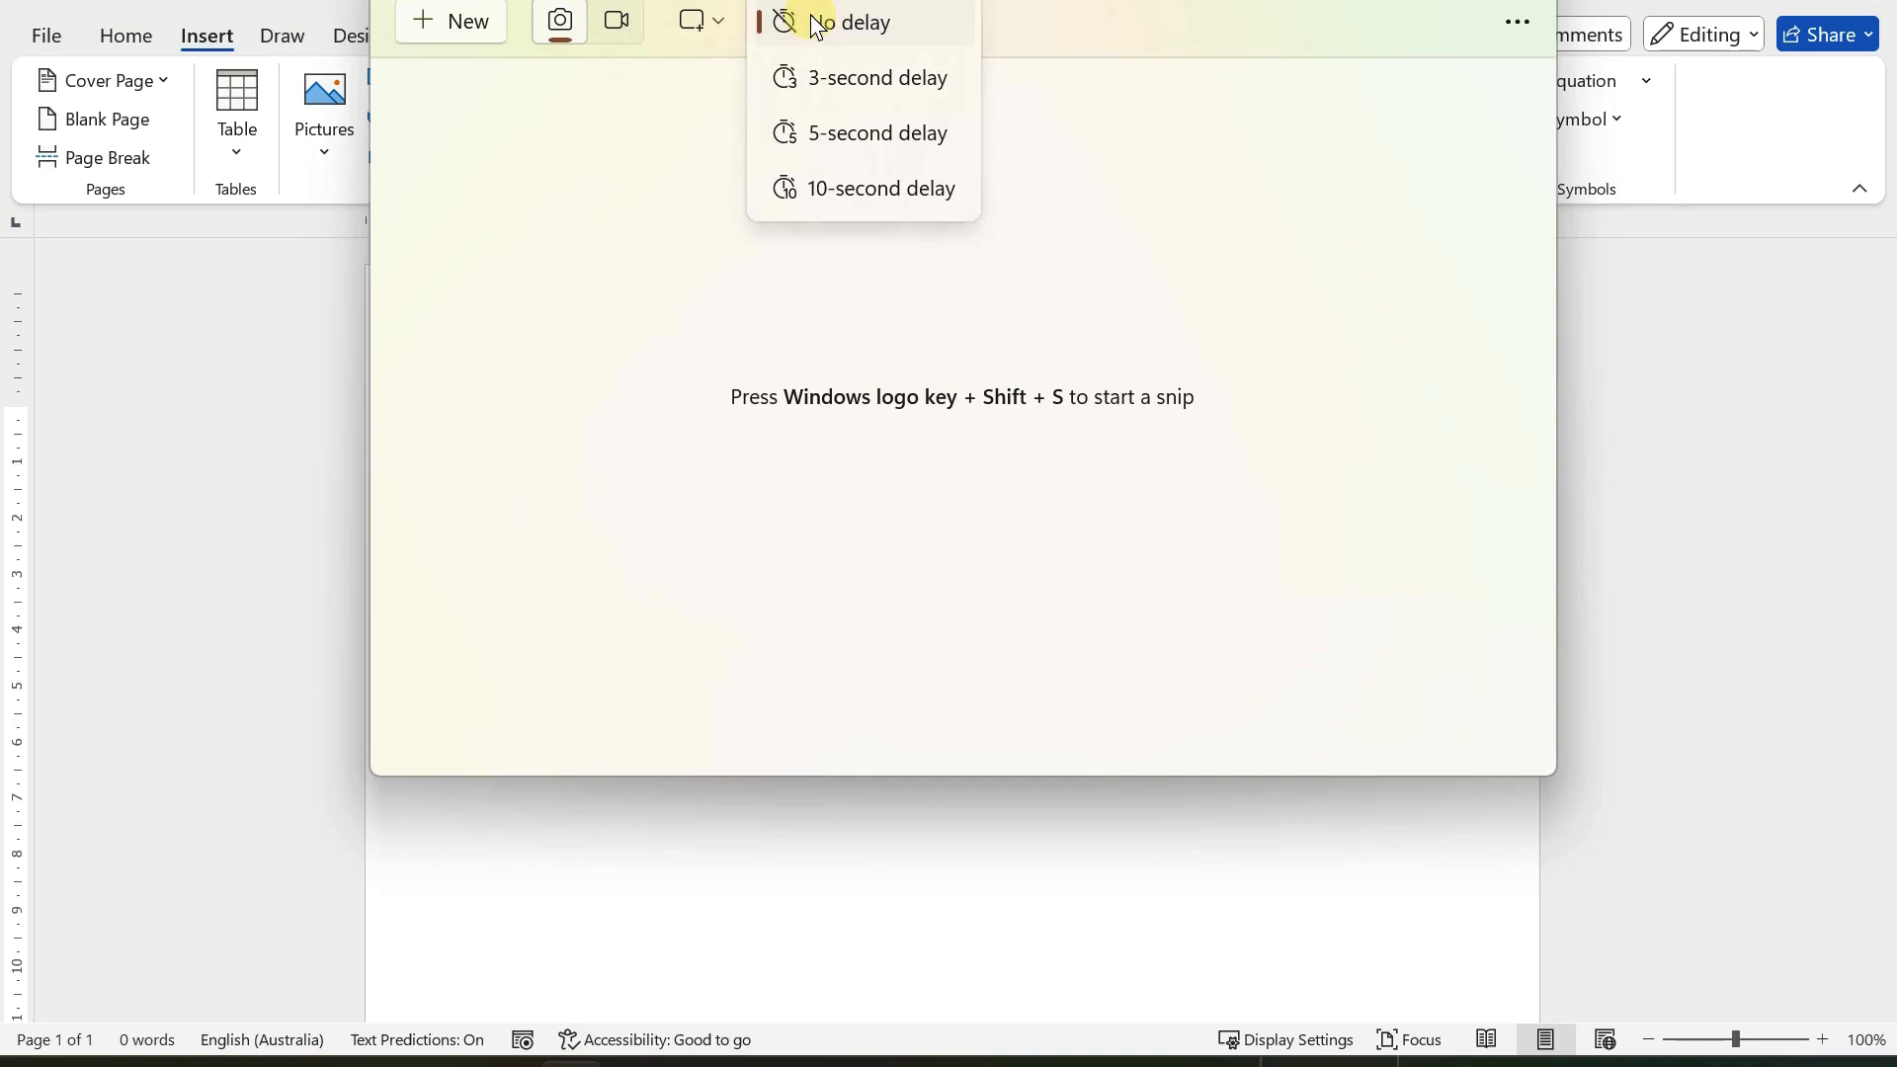
left_click(866, 138)
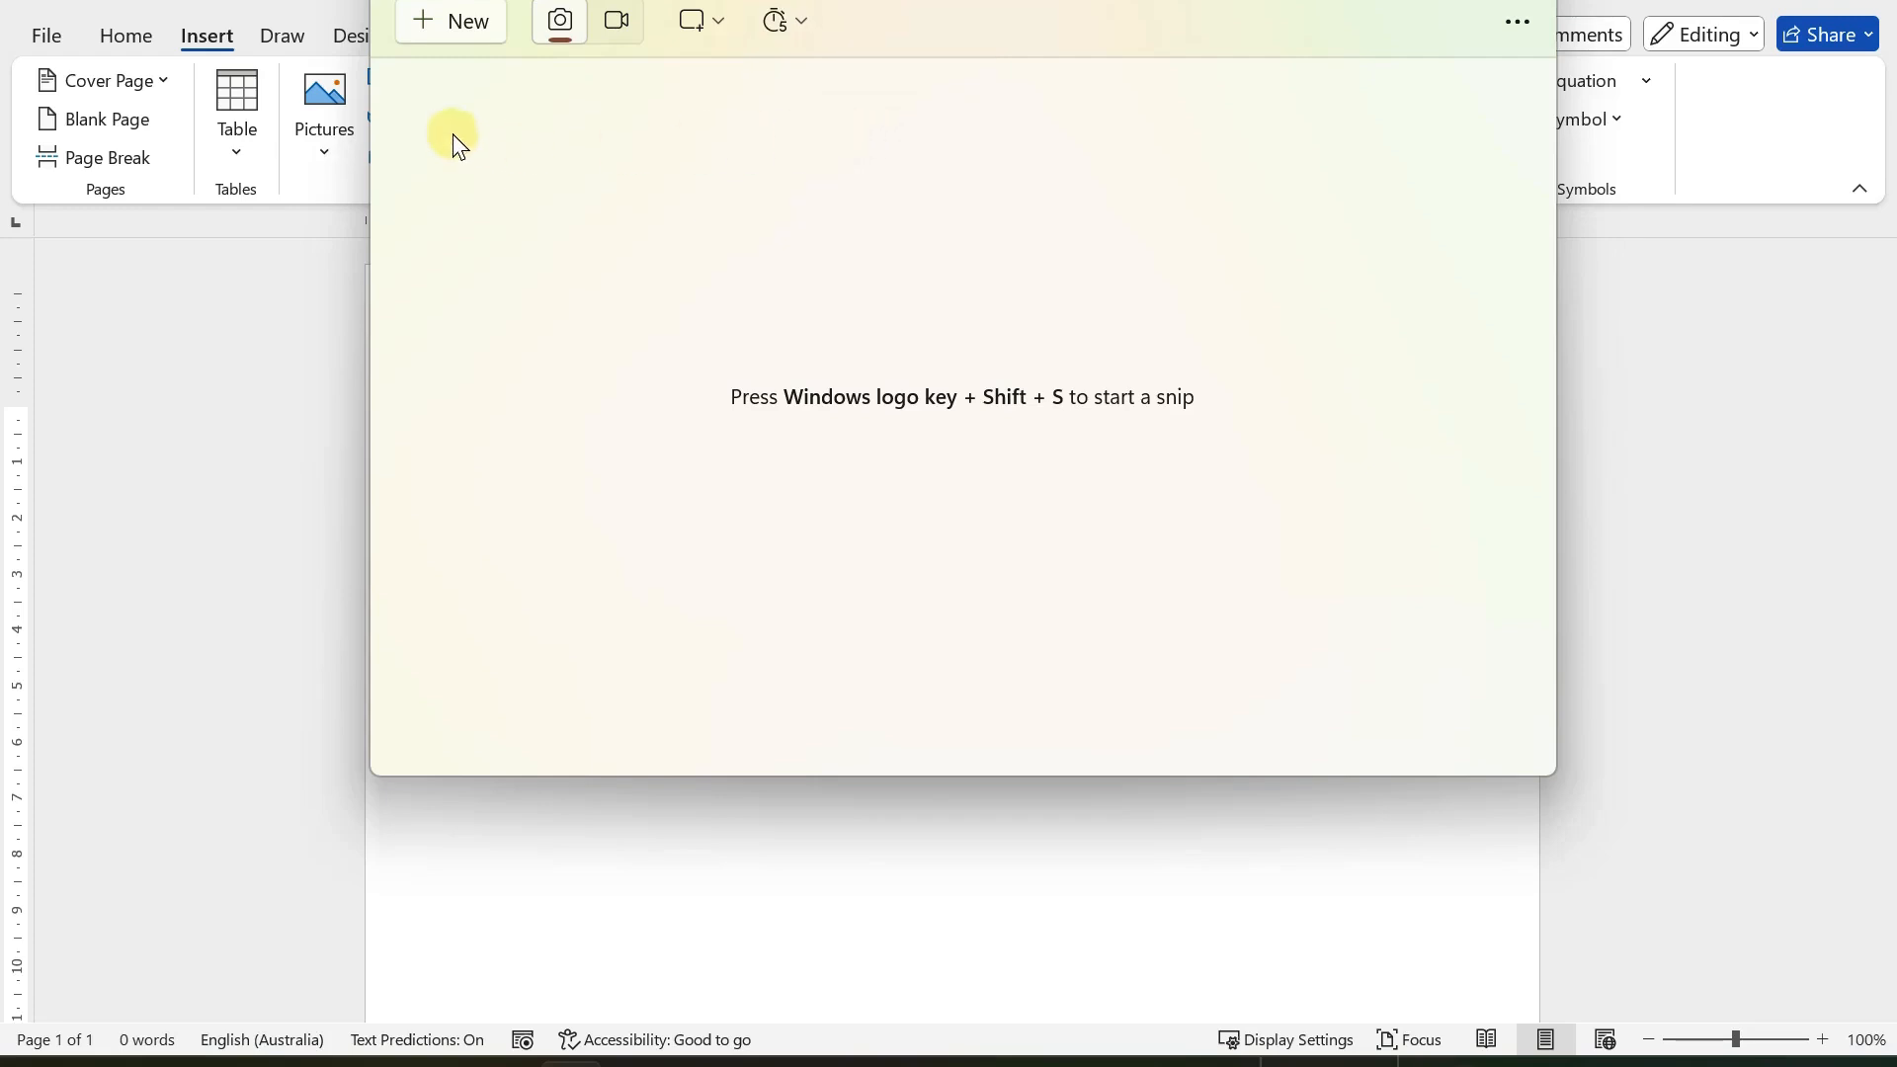
left_click(449, 26)
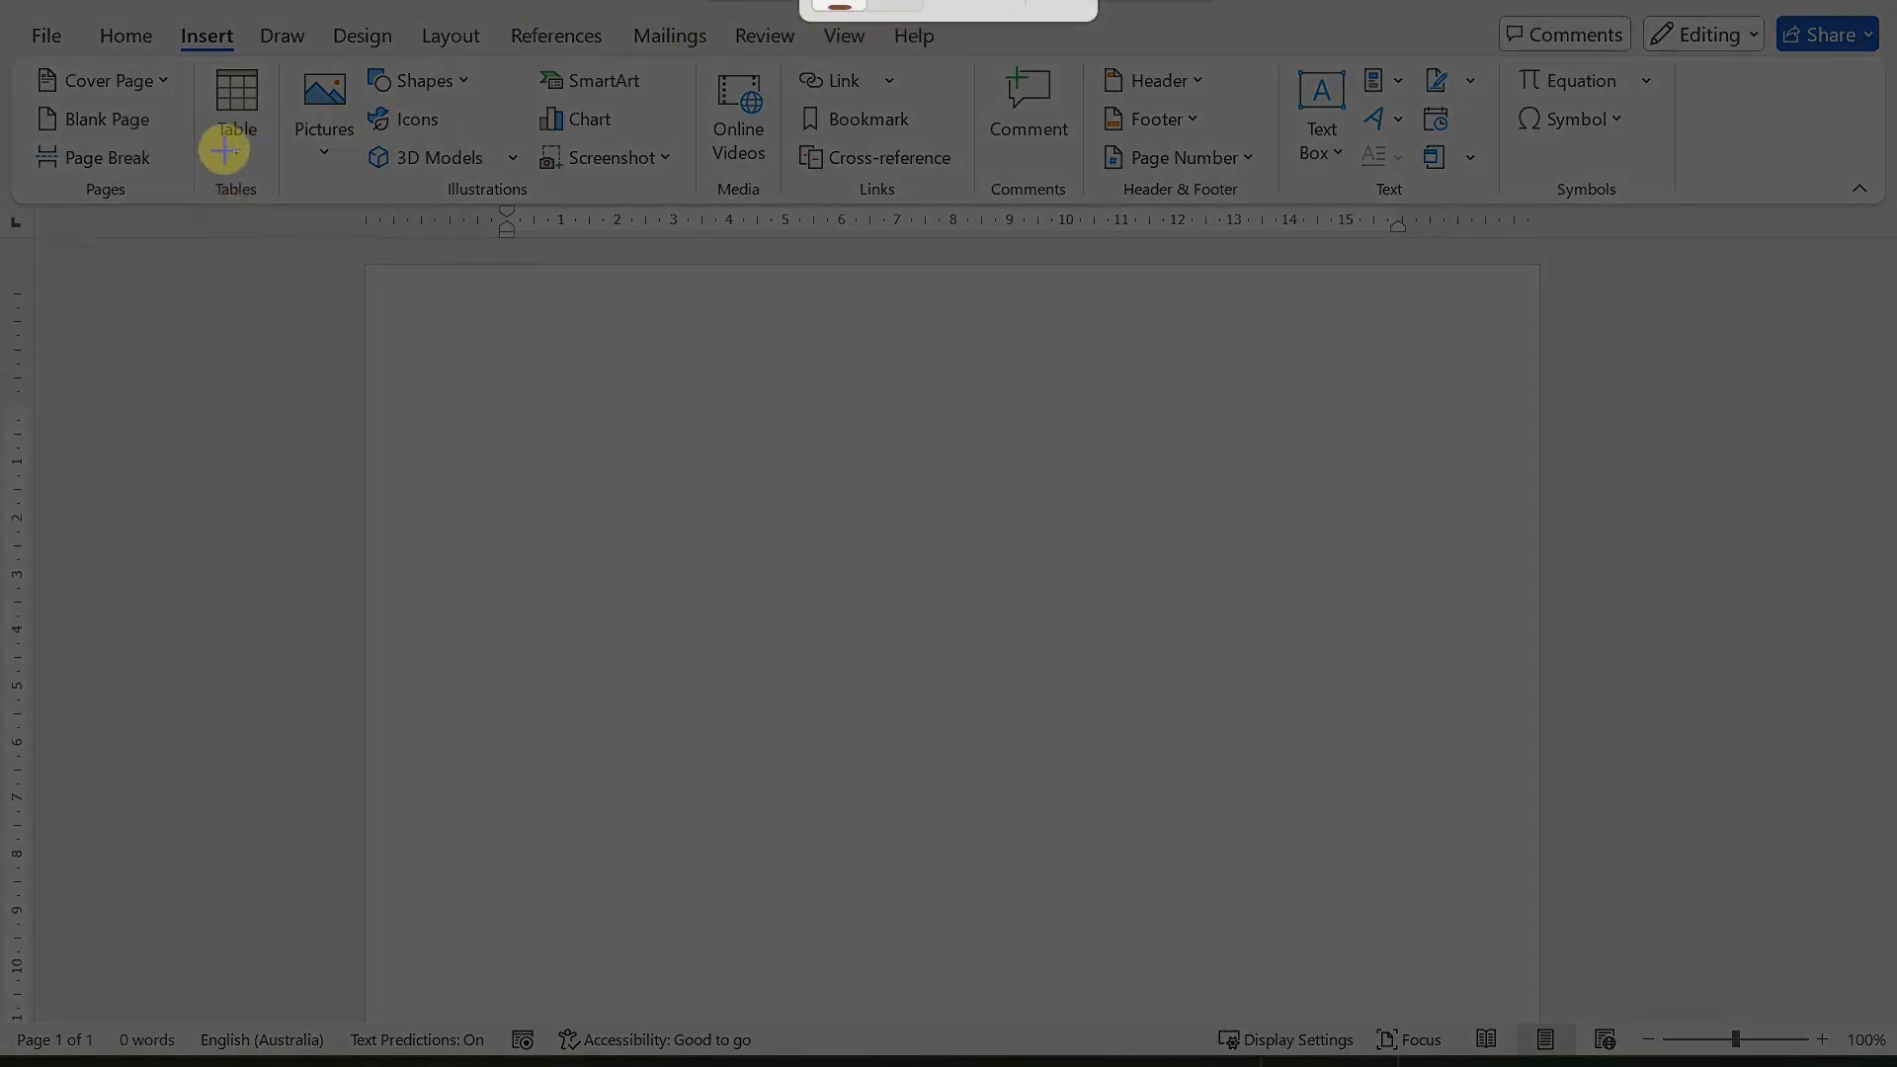
key("Escape")
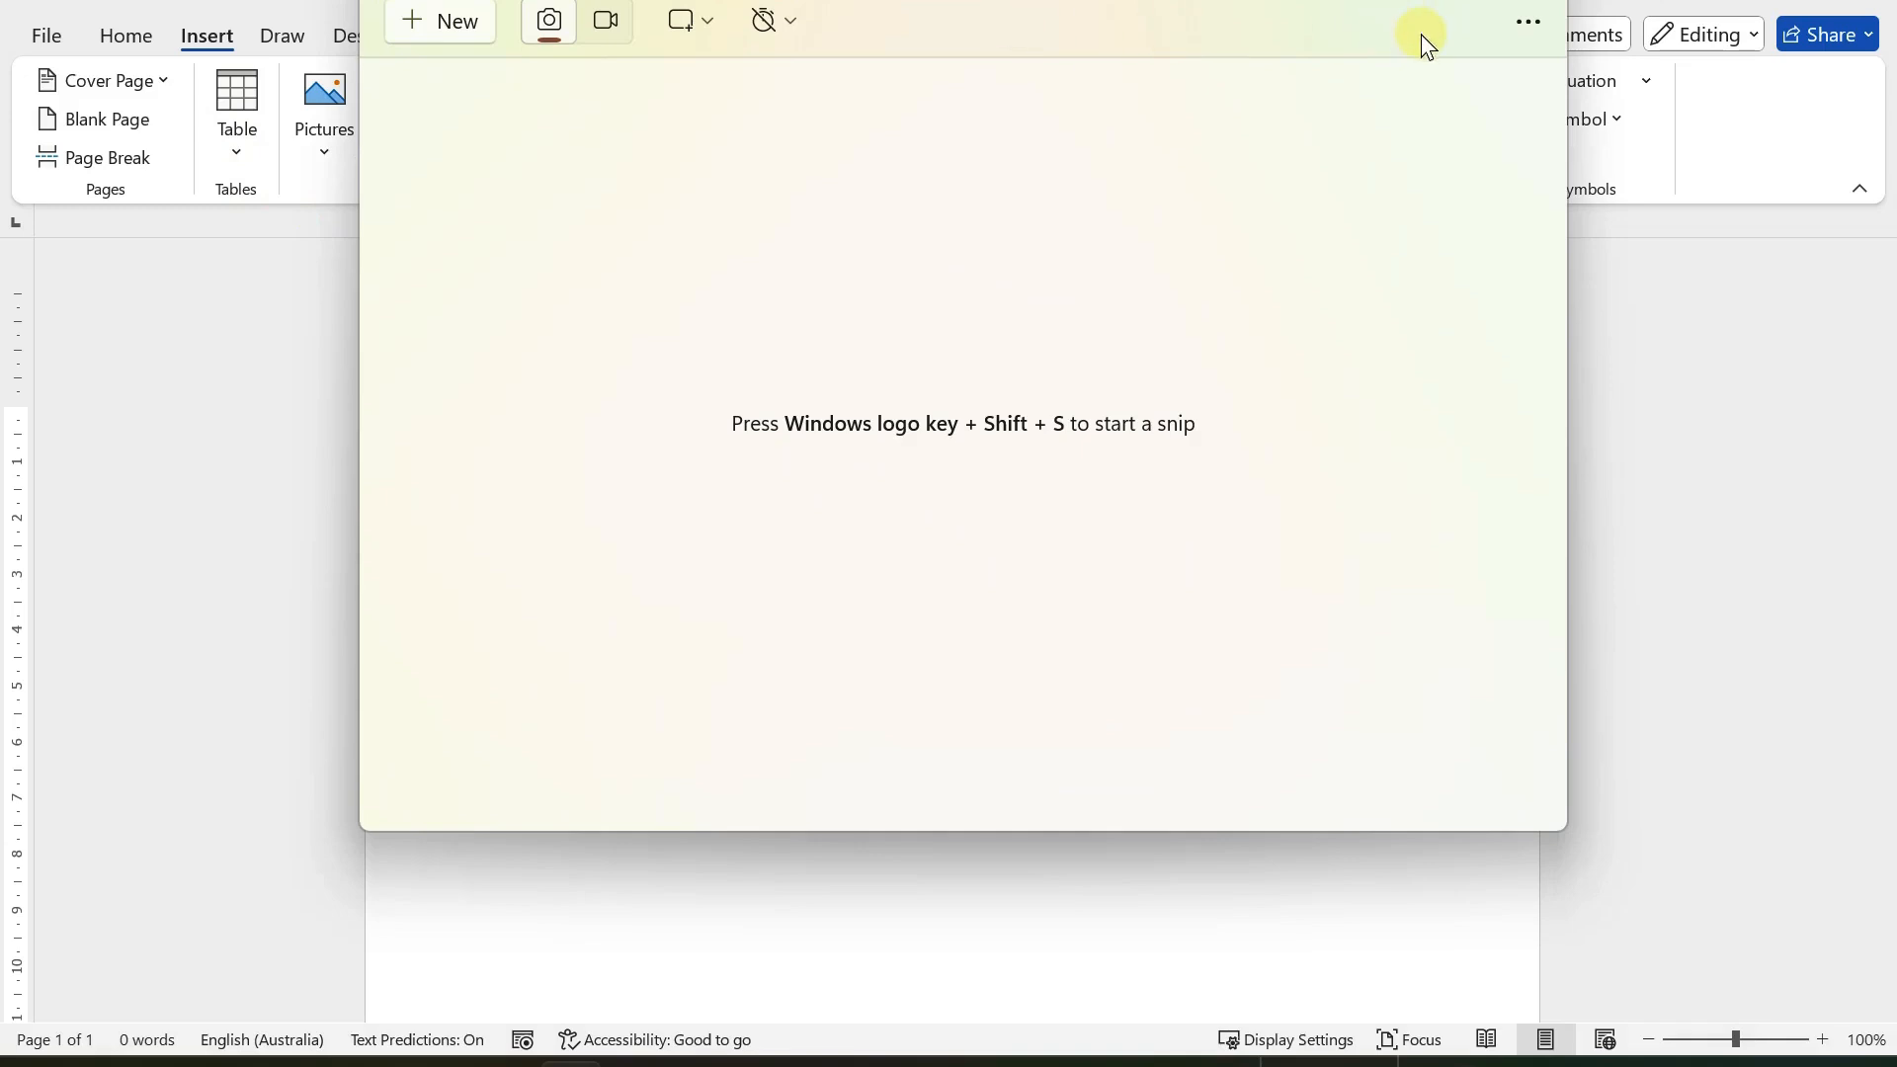
Step: Using a 5-second delay, snip the Word ribbon with the table grid open and a 2x5 table highlighted
left_click(780, 20)
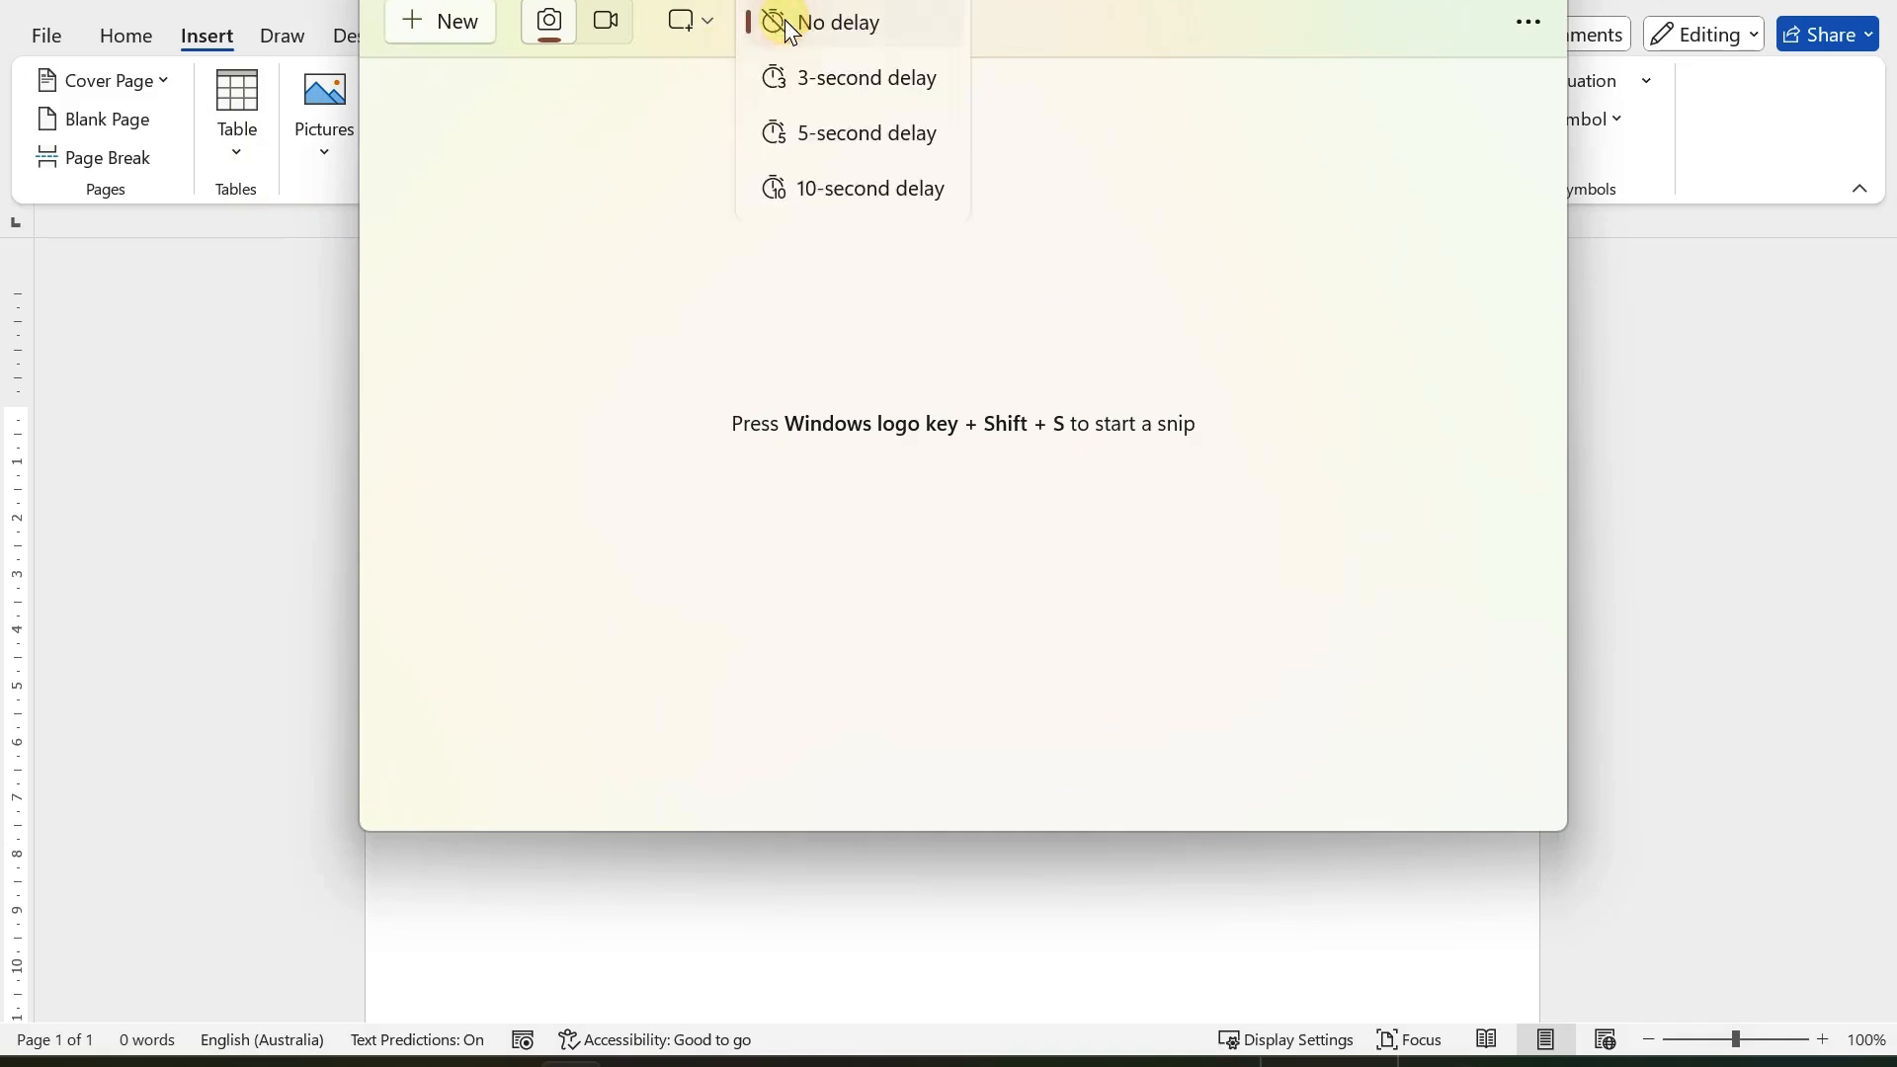
left_click(833, 137)
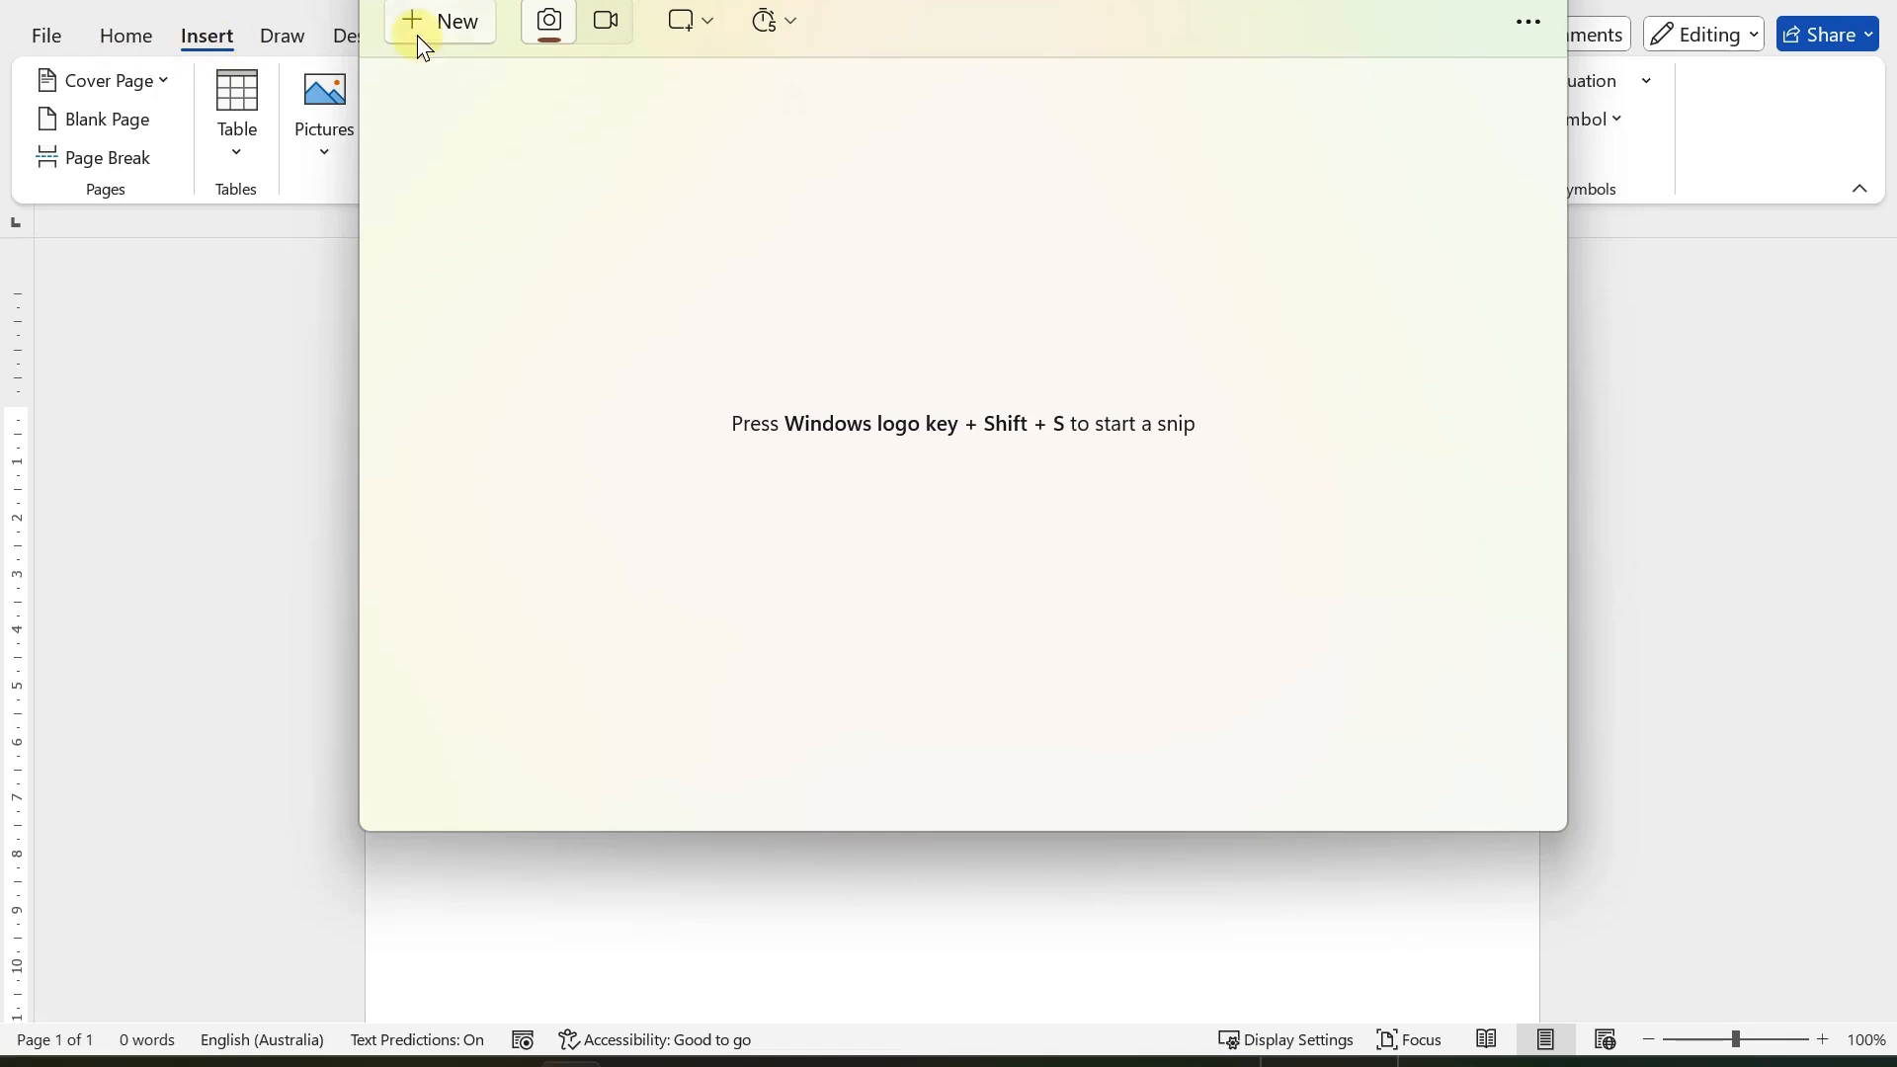
left_click(449, 30)
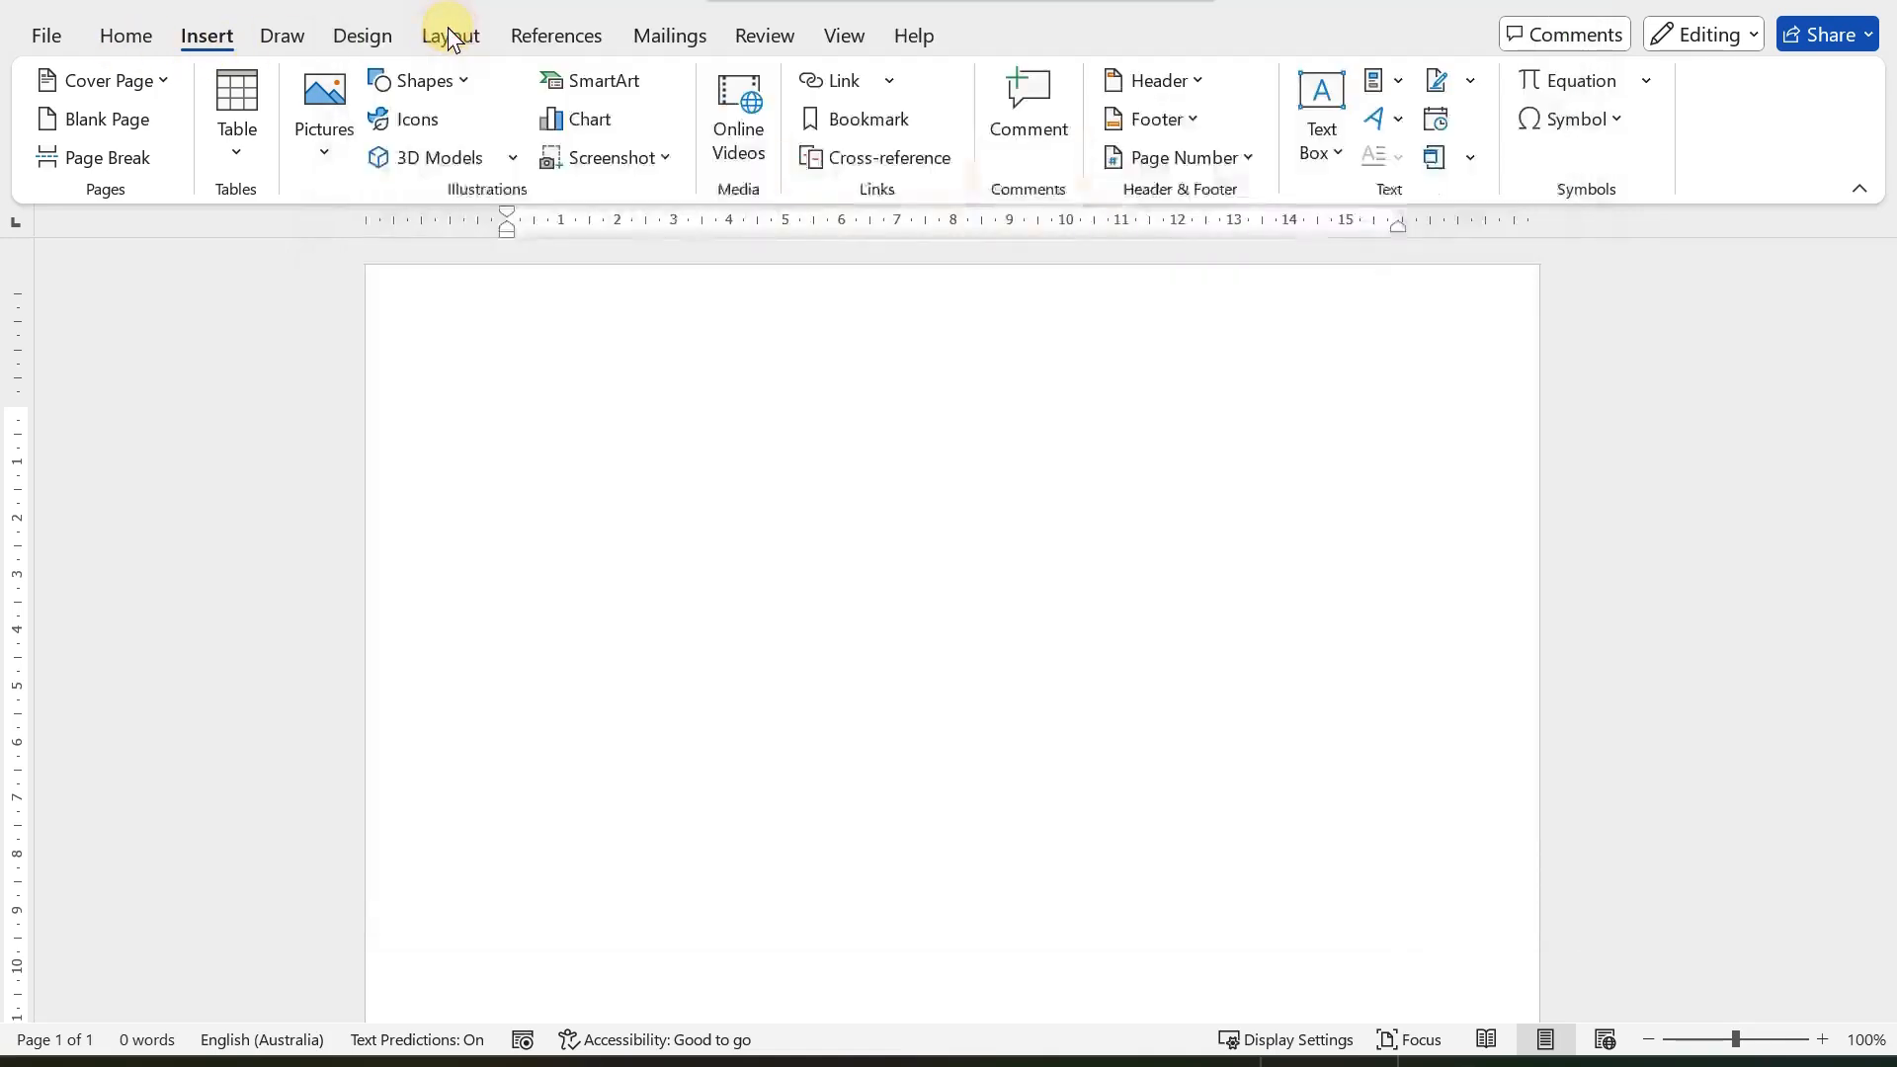
left_click(237, 153)
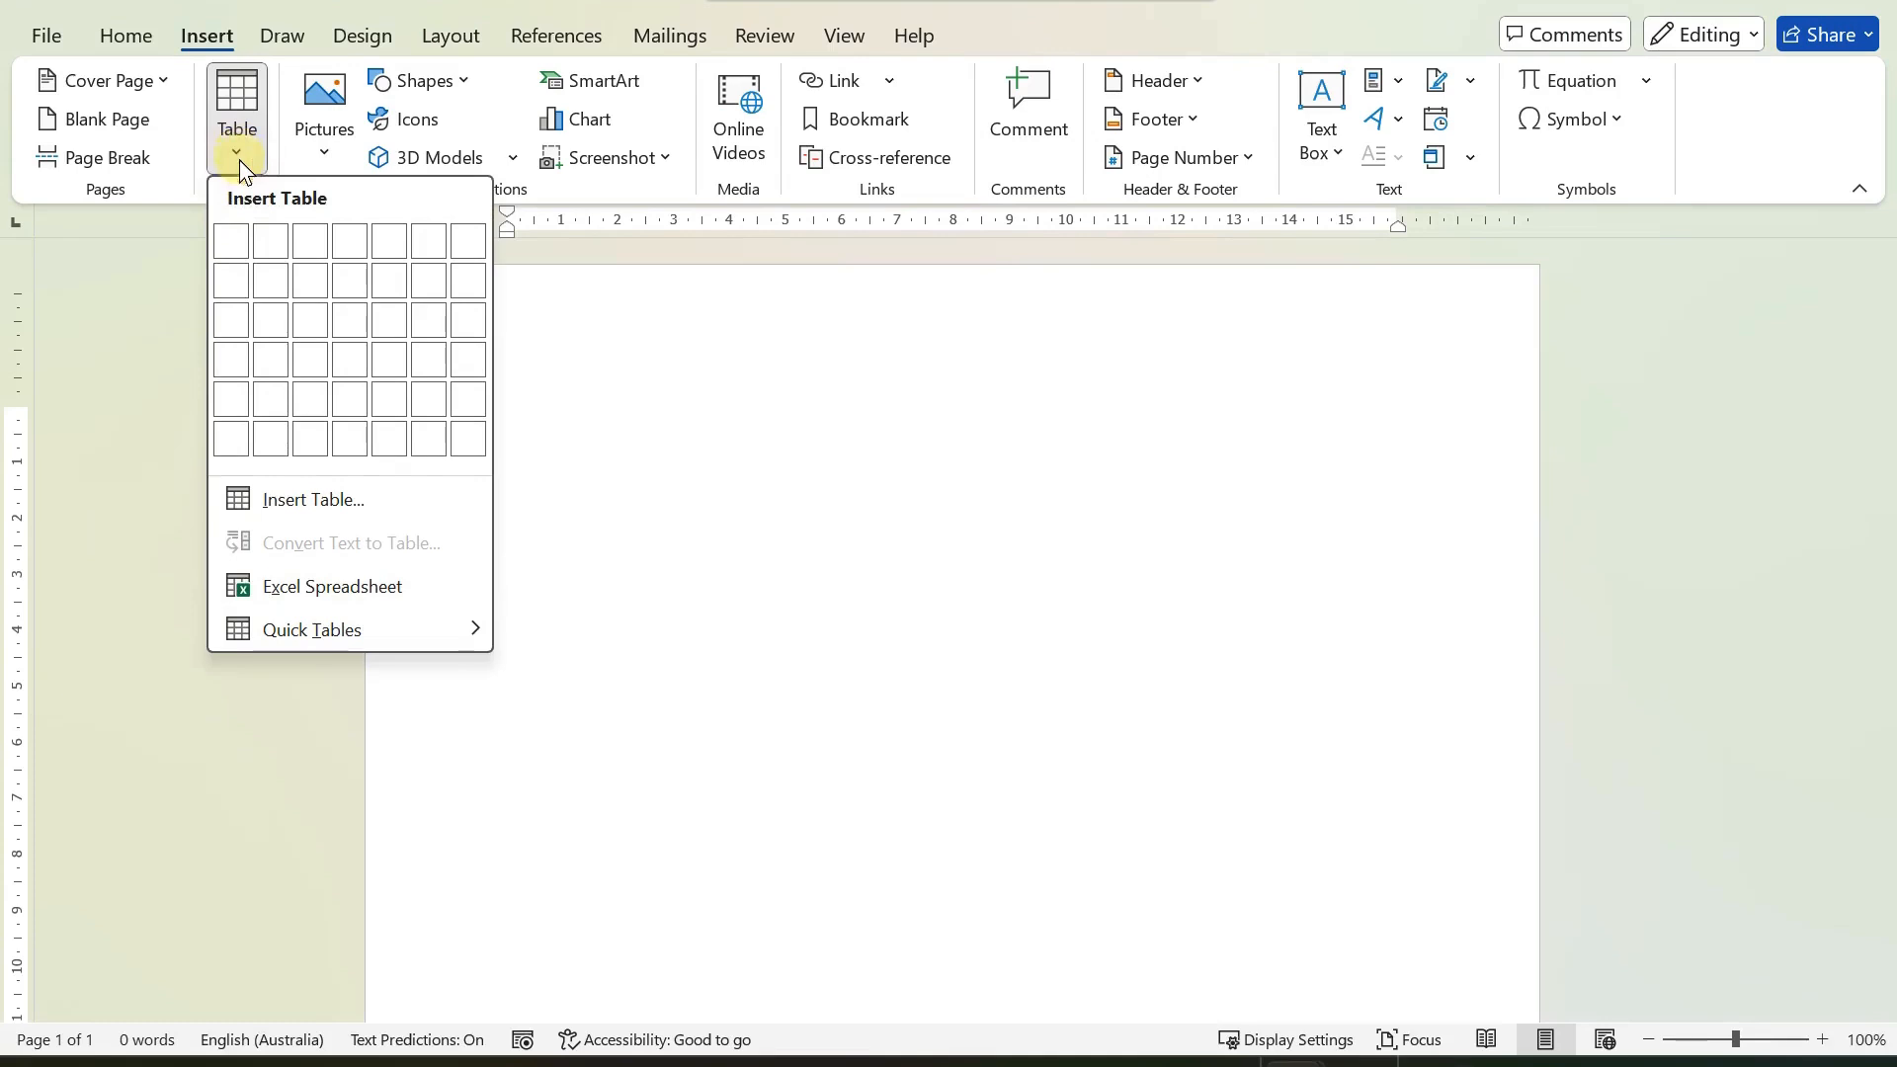
key("super+shift+s")
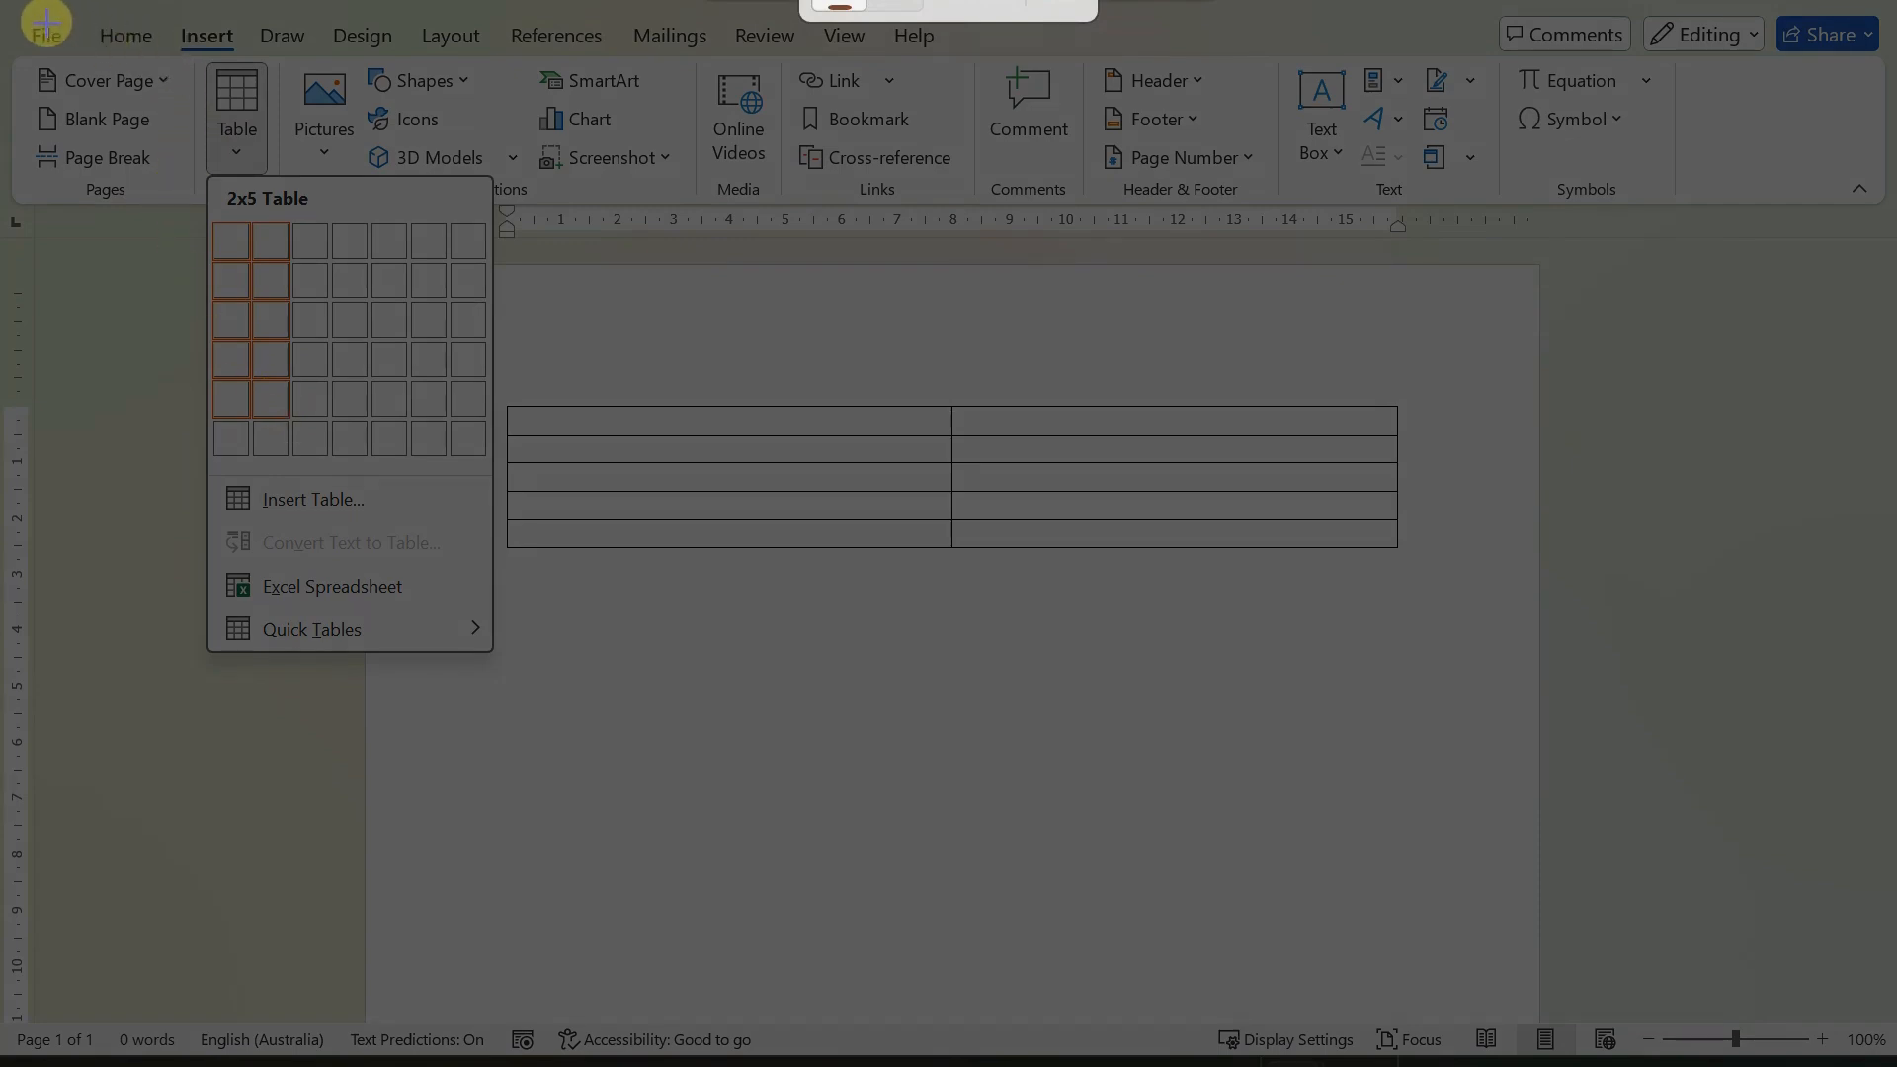
left_click_drag(19, 7, 513, 654)
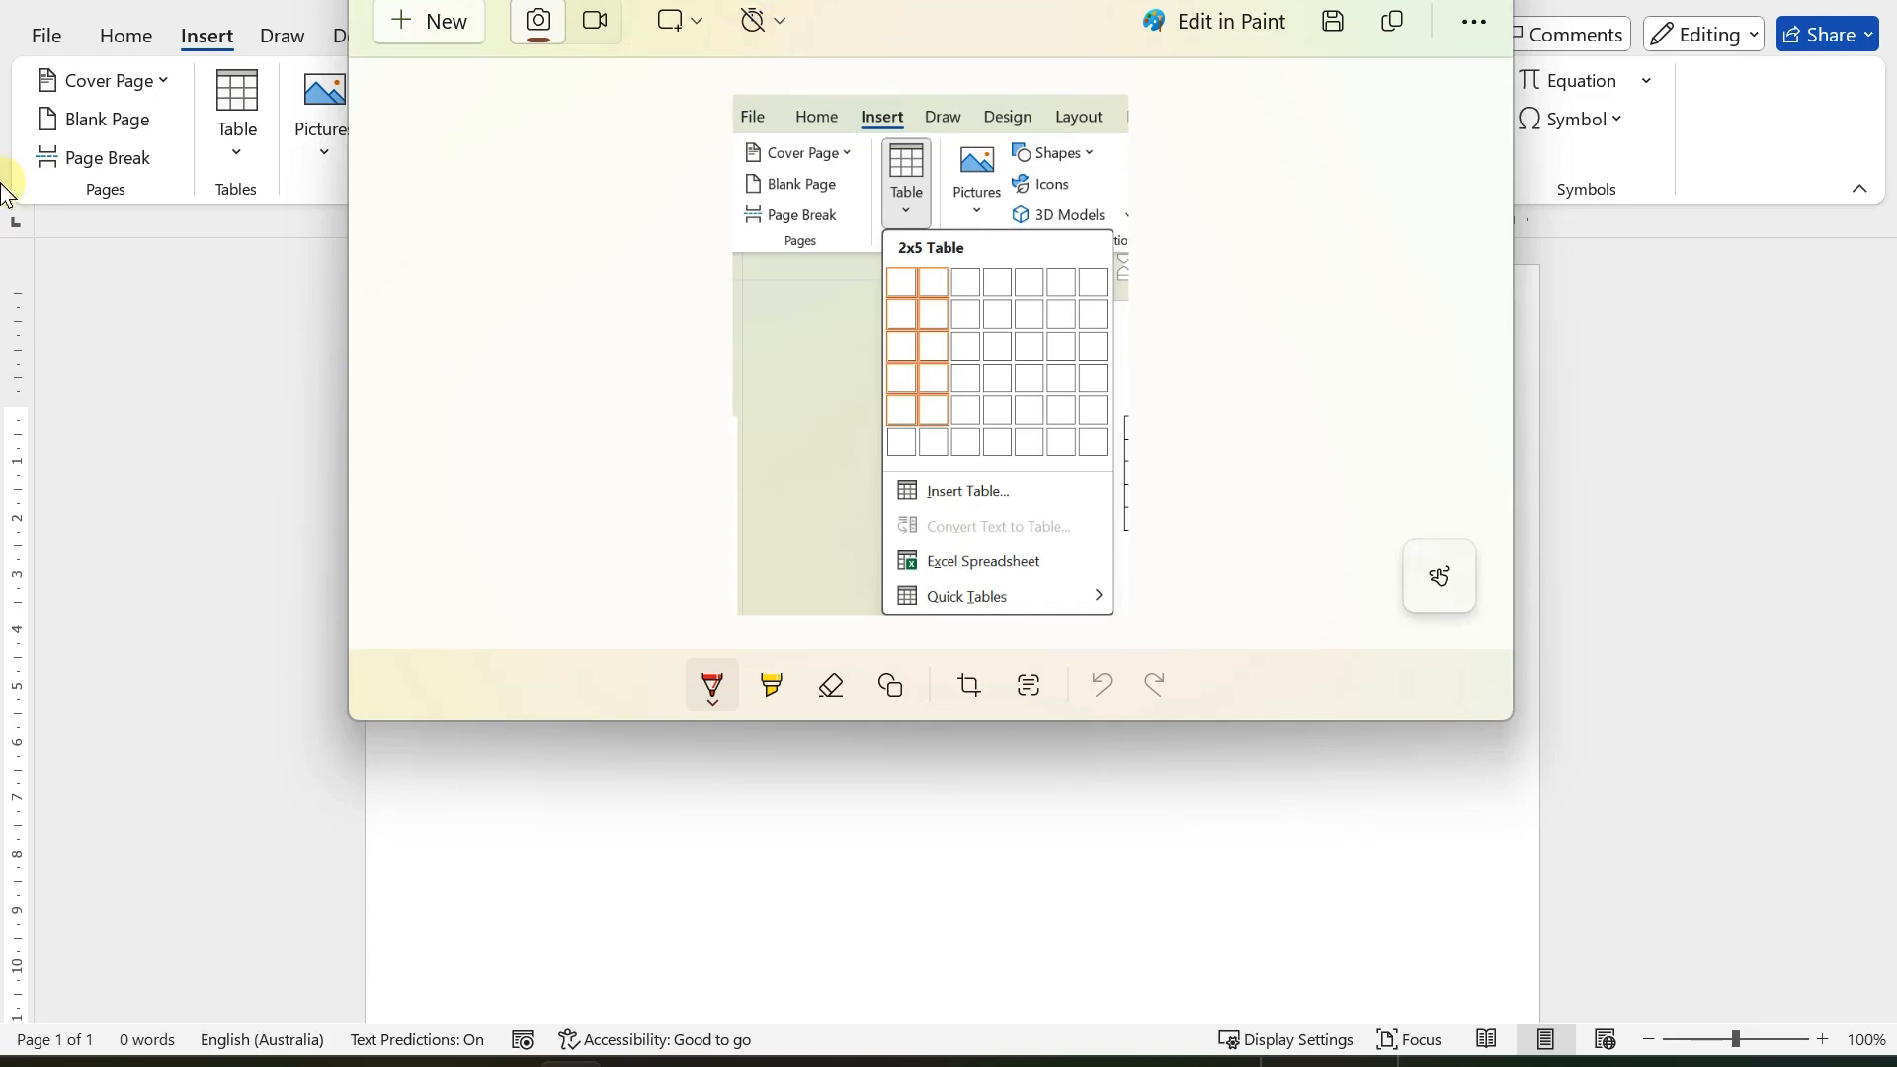
Step: Using a 5-second delay, snip the Word ribbon with the Shapes gallery open down to Basic Shapes, and review the capture
left_click(782, 30)
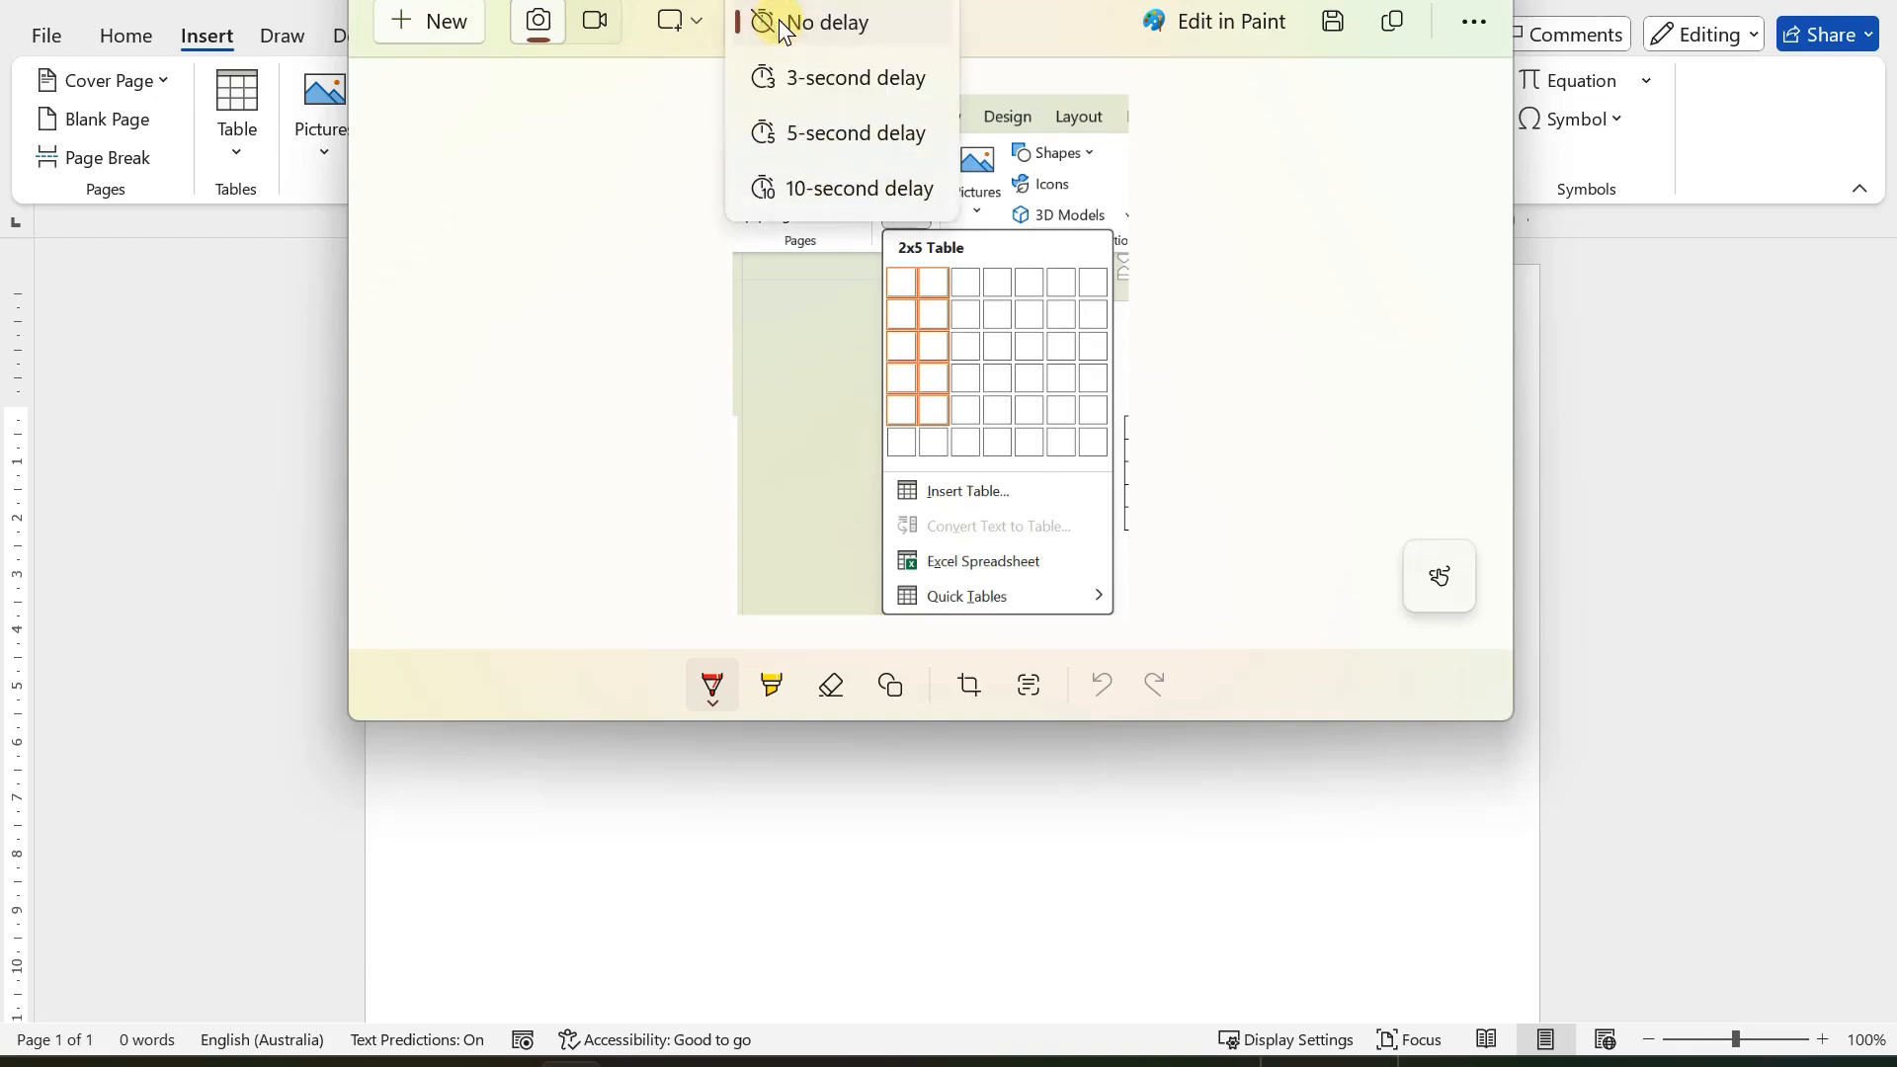
left_click(812, 135)
left_click_drag(999, 0, 999, 0)
left_click(436, 46)
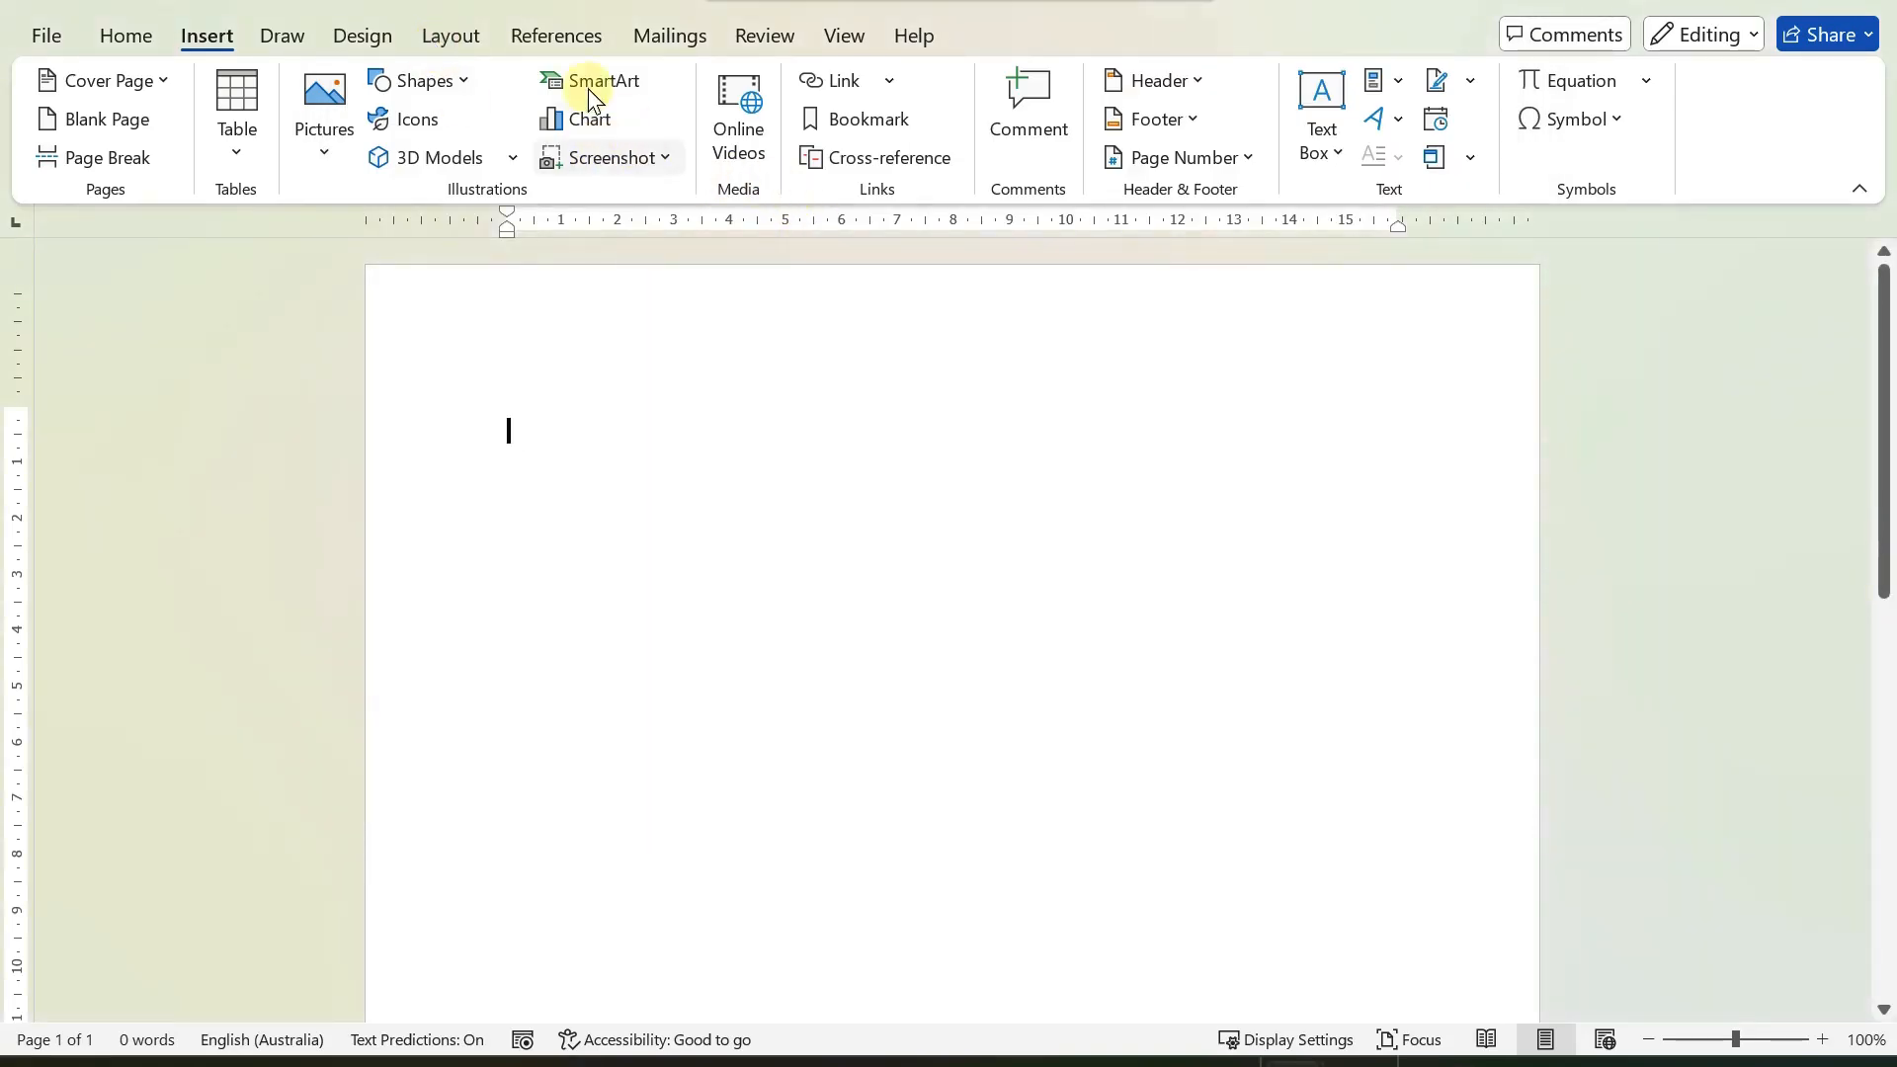
left_click(463, 77)
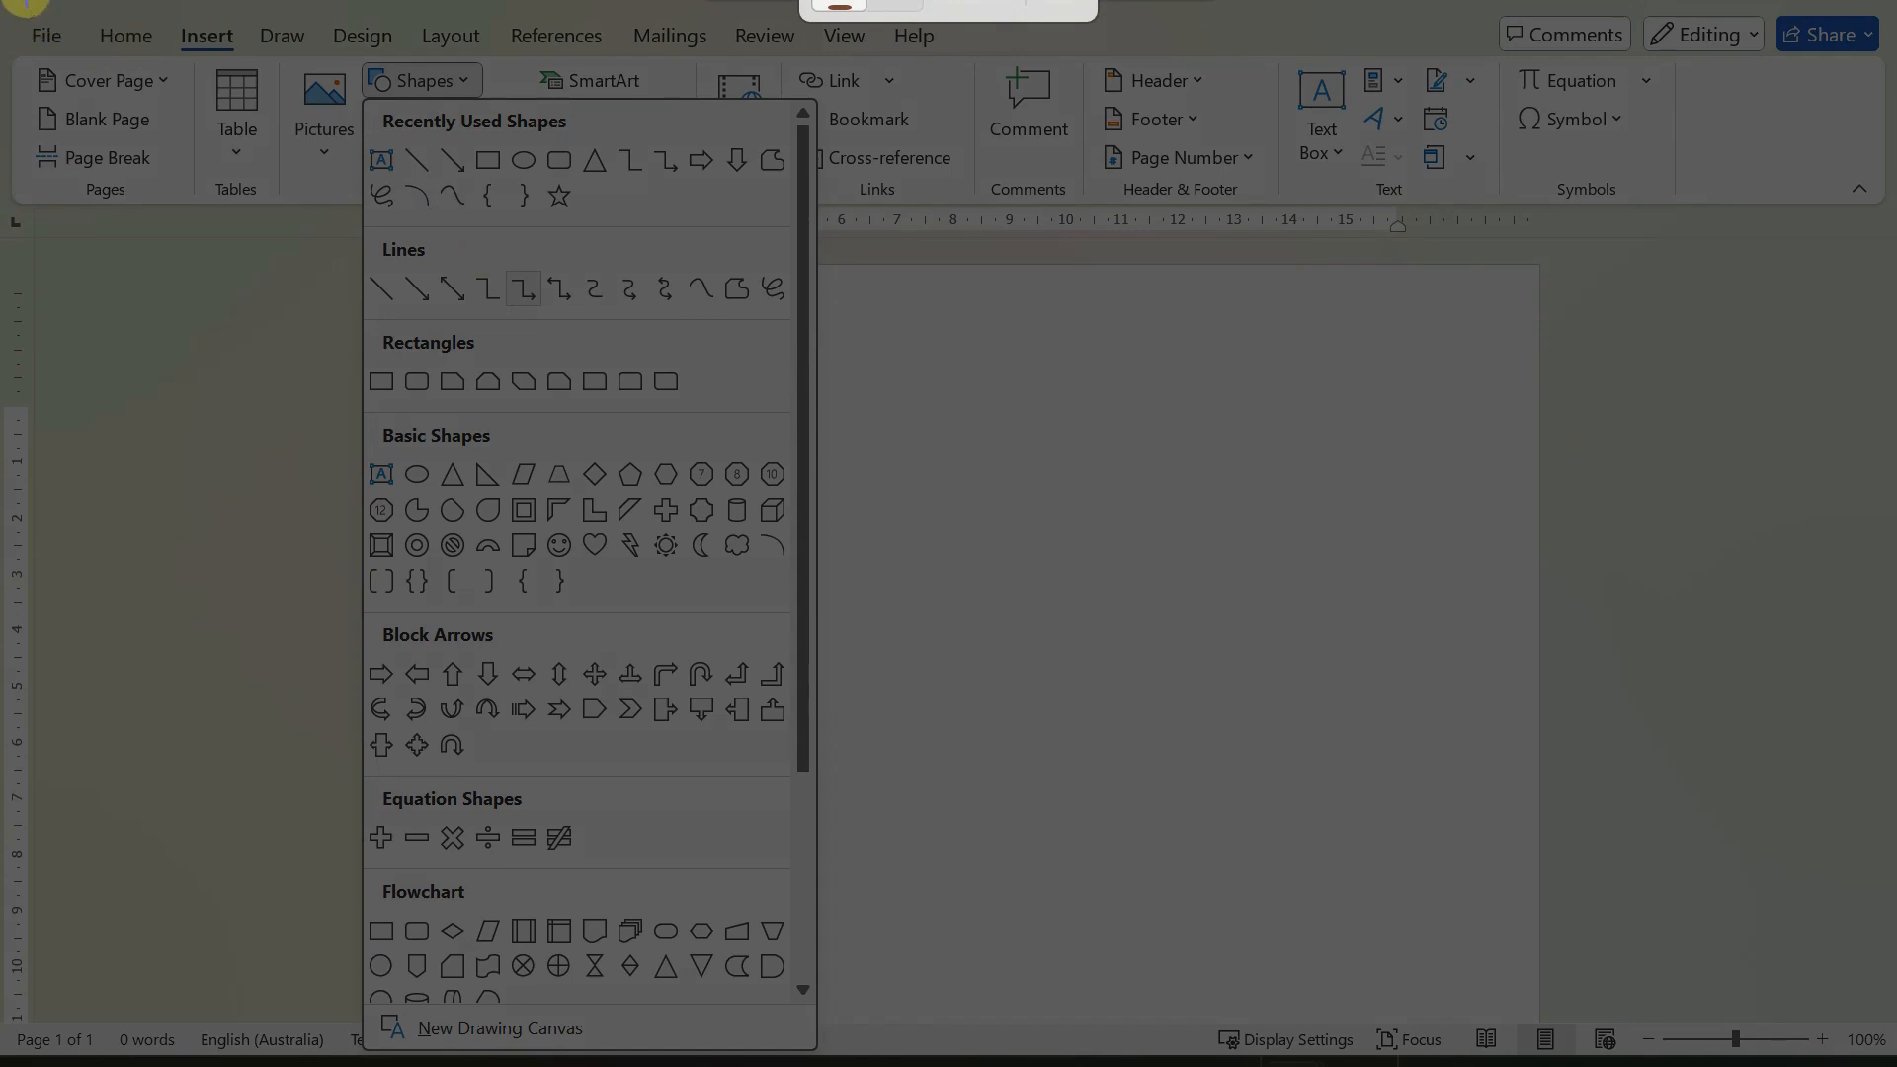
left_click_drag(2, 2, 820, 579)
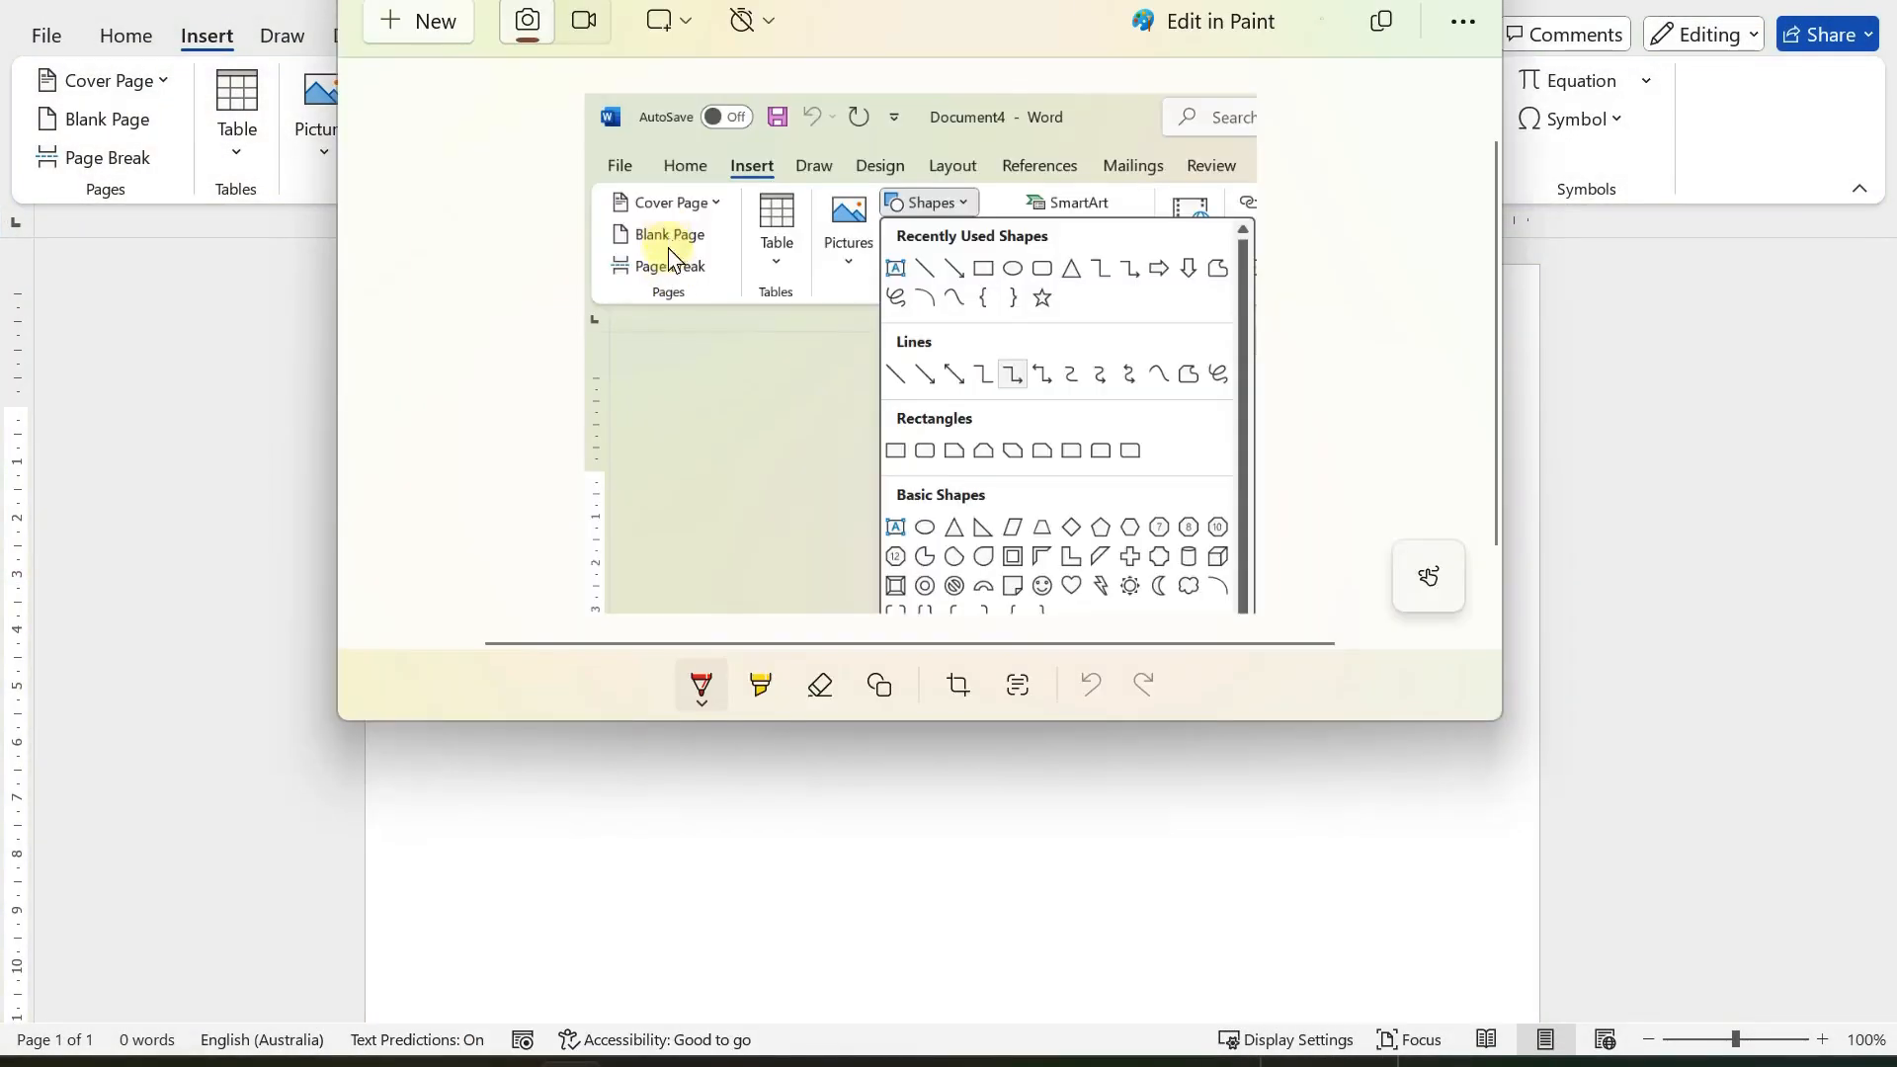
scroll(993, 284, "down", 1)
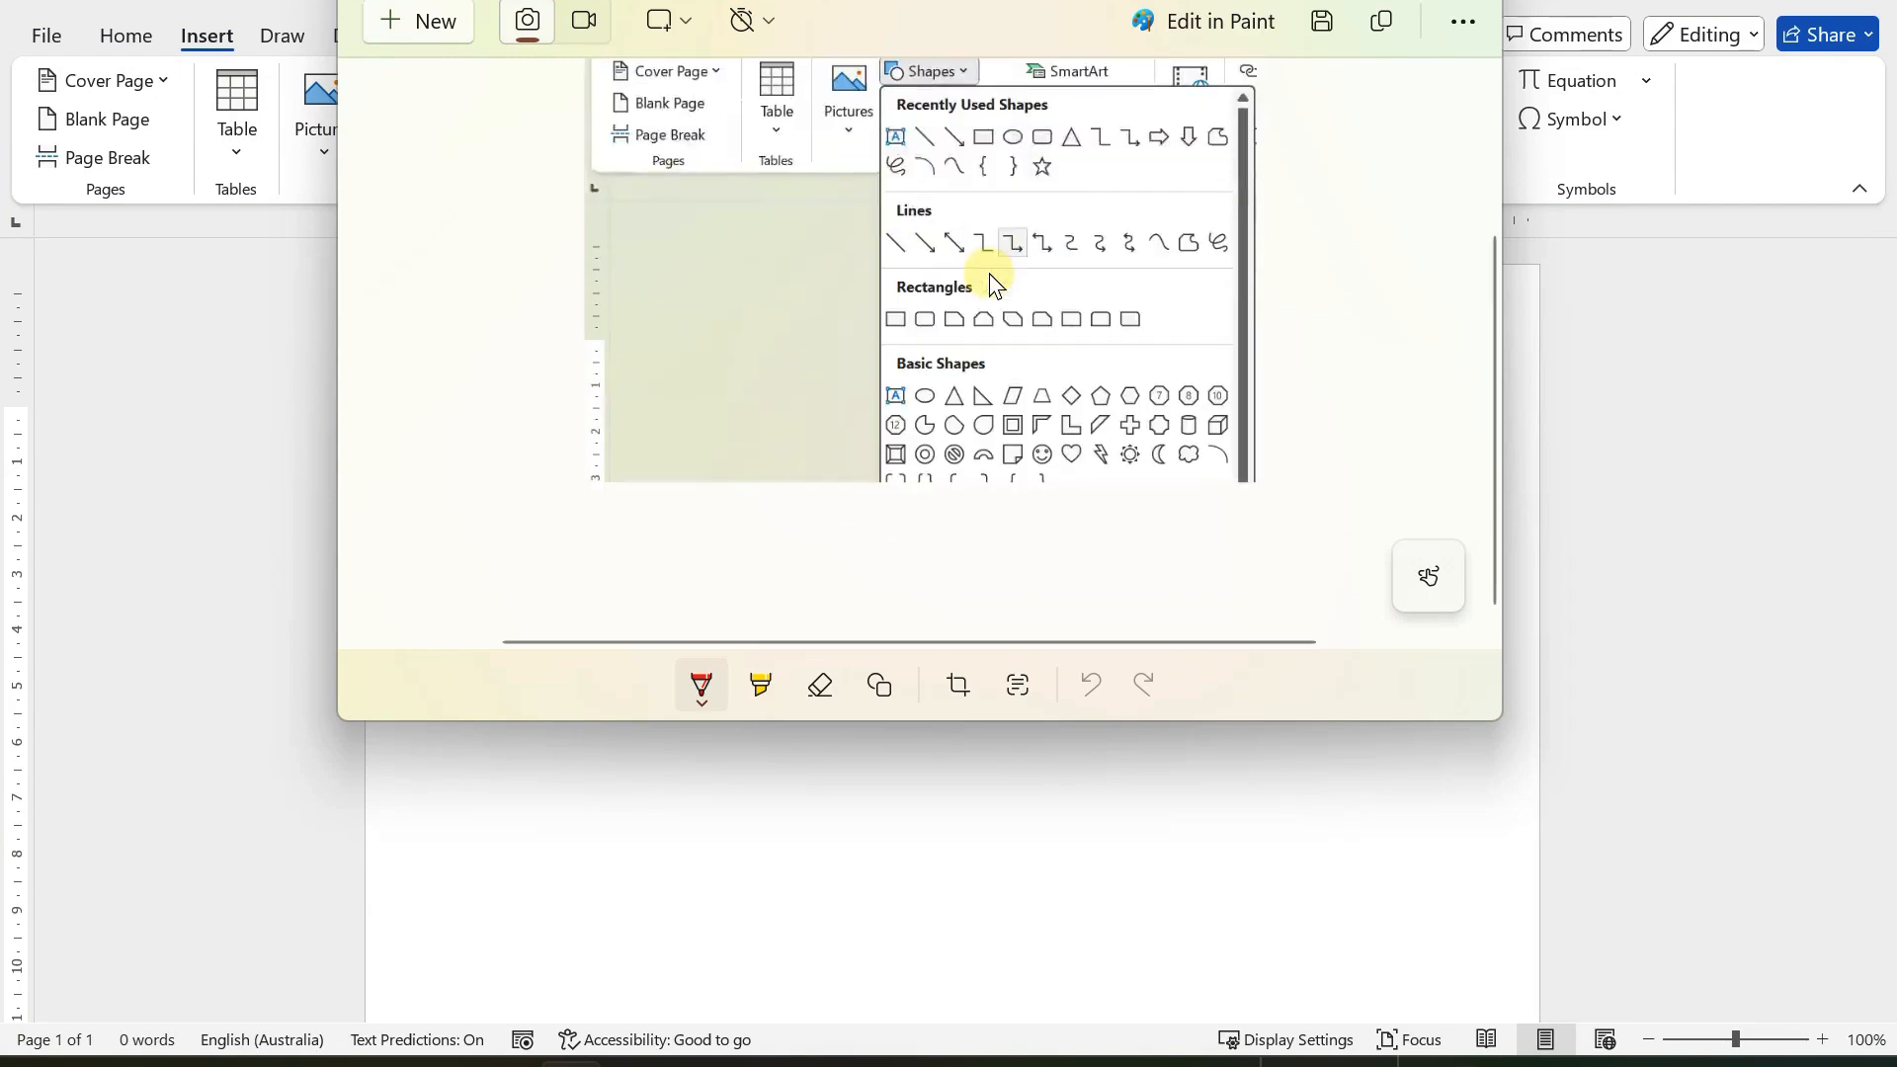
scroll(993, 284, "up", 1)
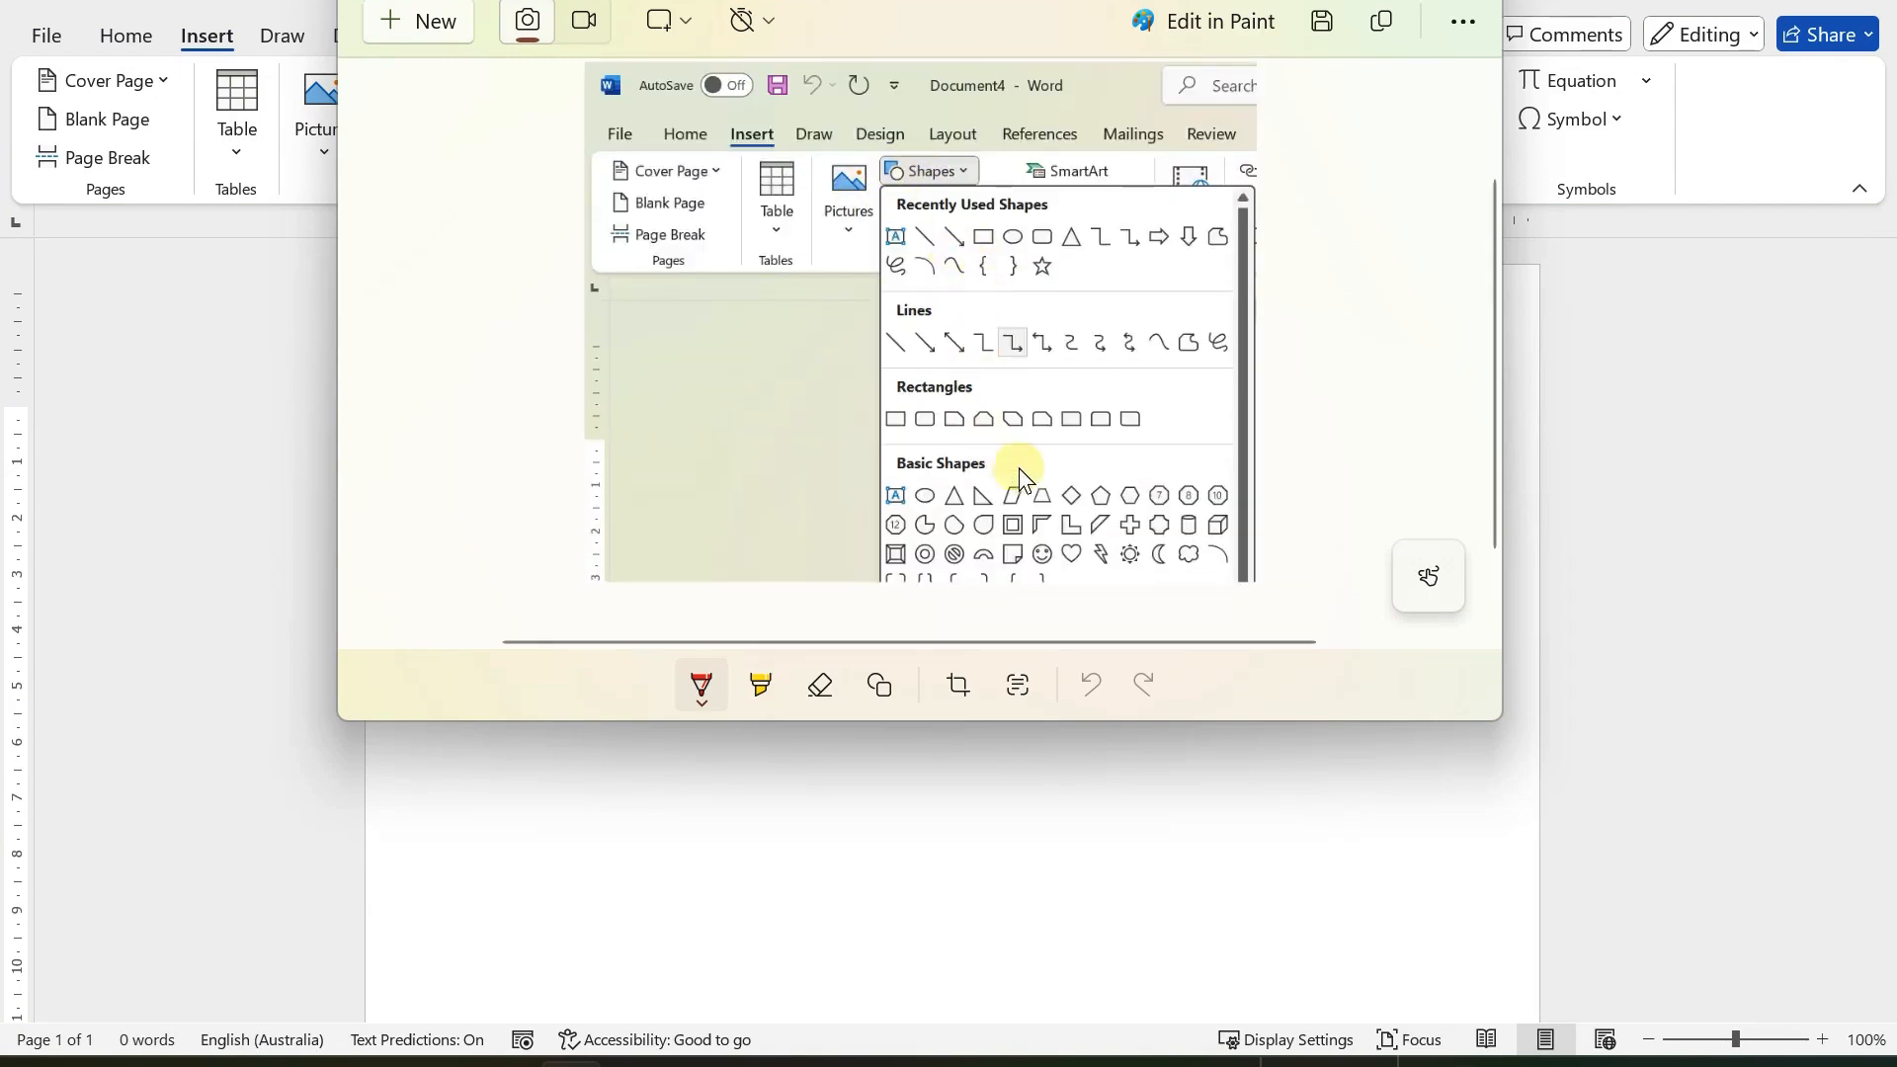
scroll(952, 392, "down", 1)
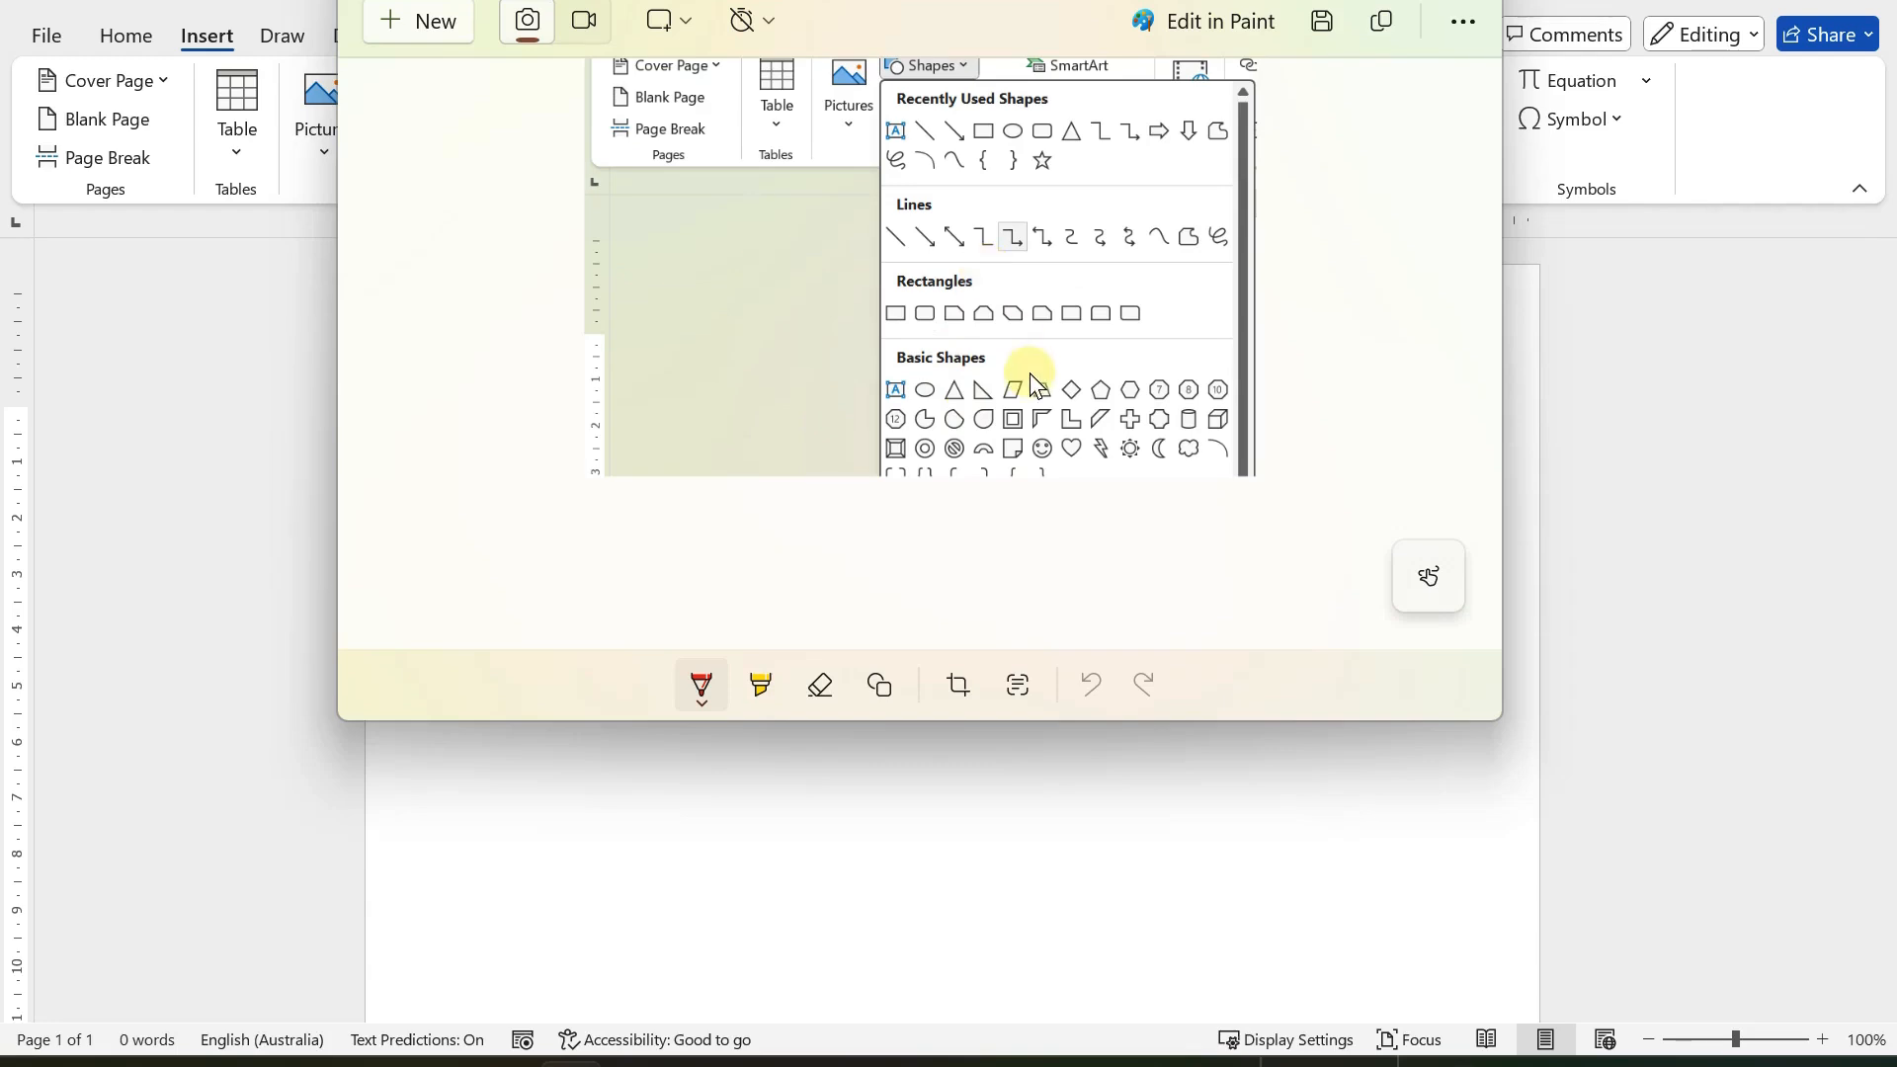
scroll(1031, 380, "up", 1)
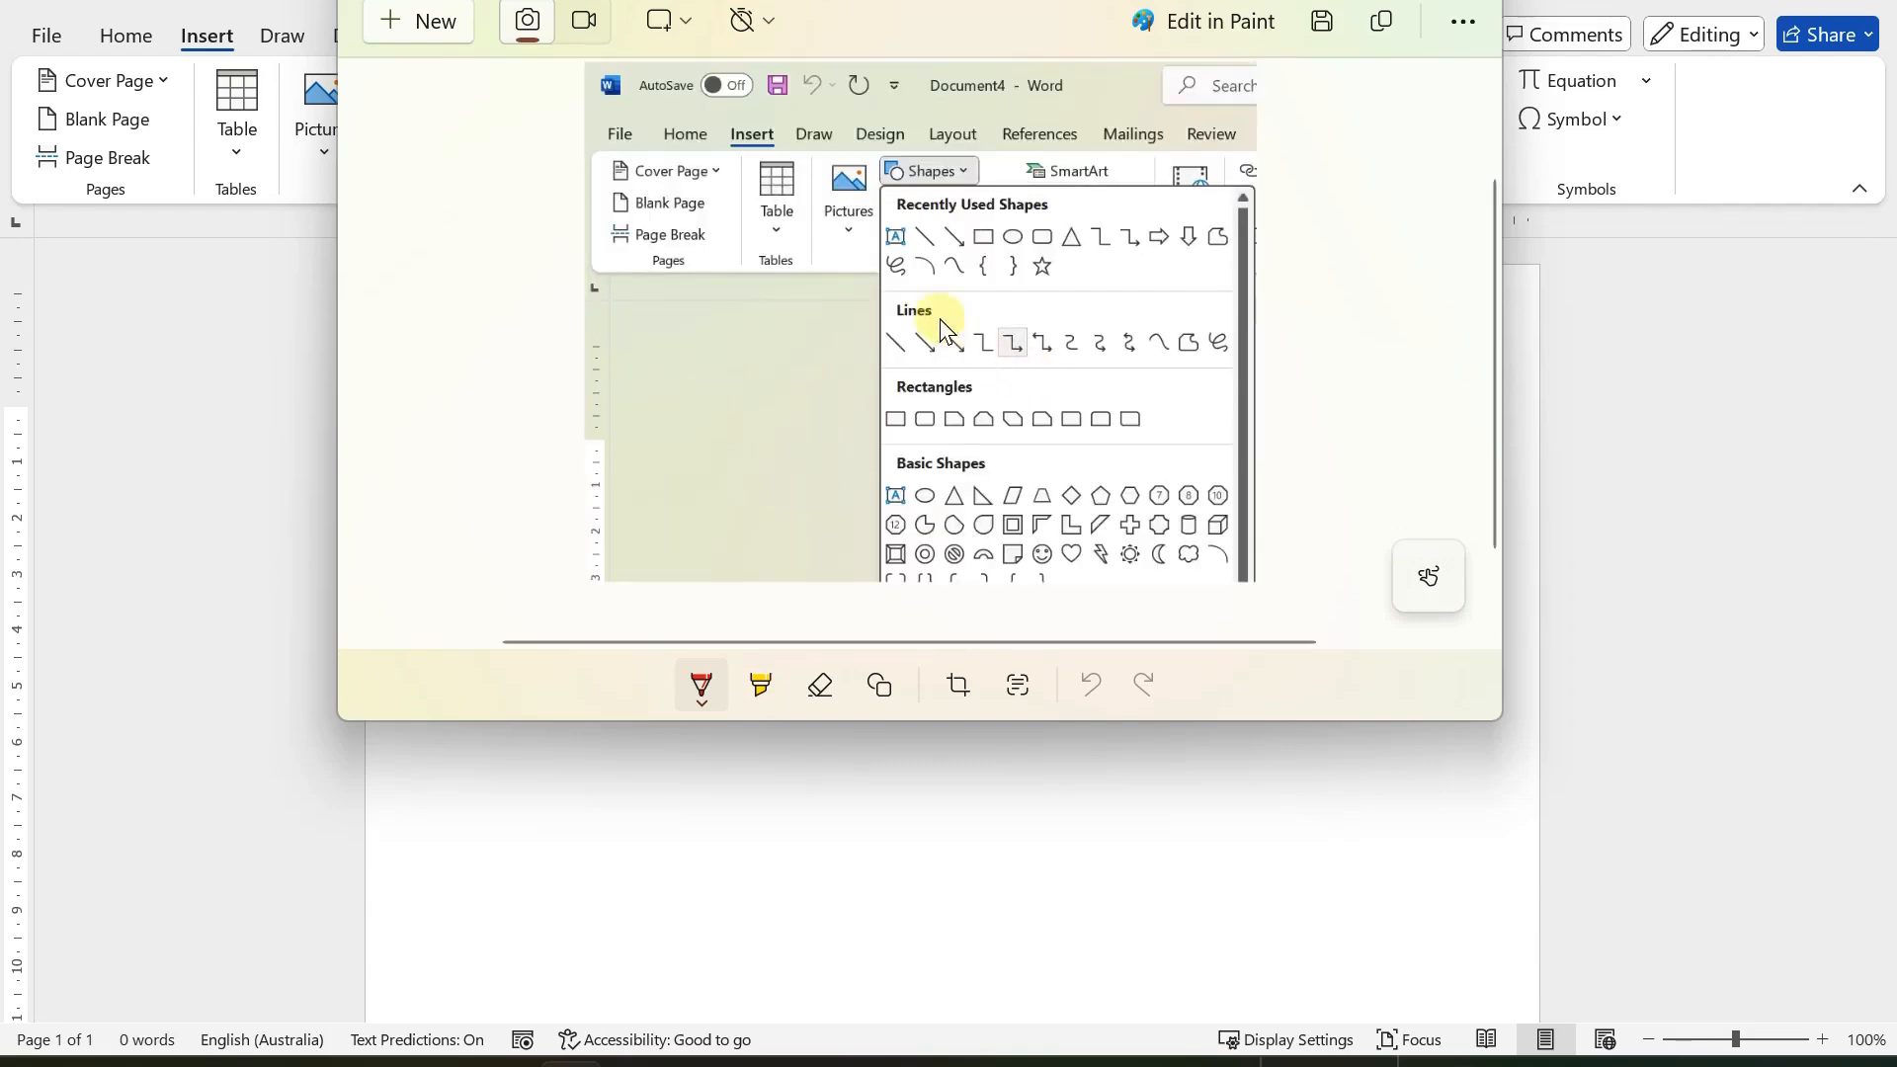